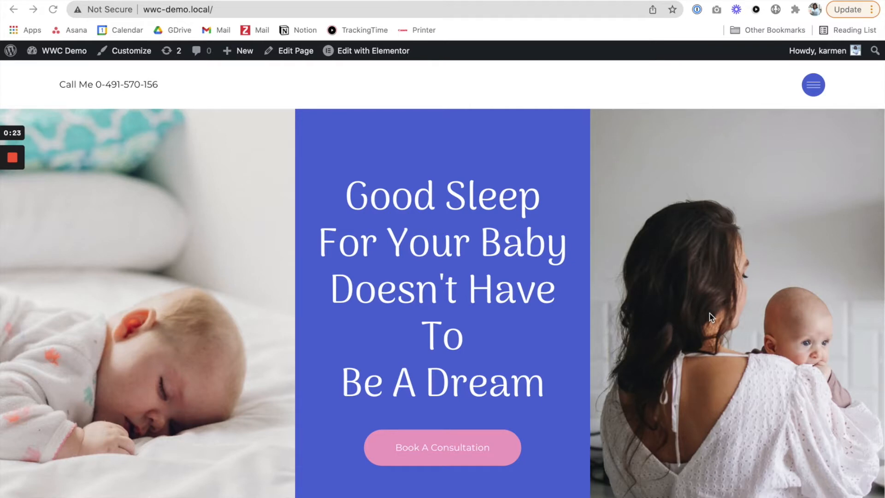
Step: Open the site footer for editing in Elementor and bring up the settings of its newsletter form
{"action": "scroll", "coordinate": [674, 314], "scroll_direction": "down", "scroll_amount": 10}
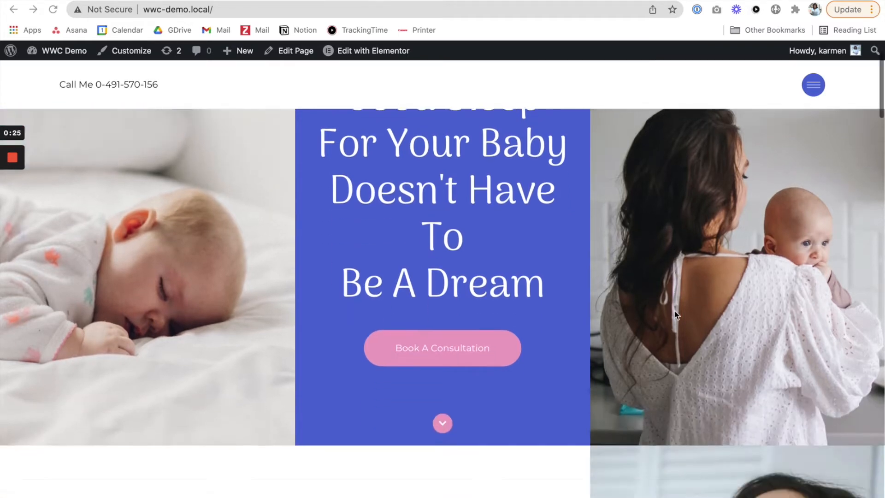
{"action": "scroll", "coordinate": [674, 314], "scroll_direction": "down", "scroll_amount": 15}
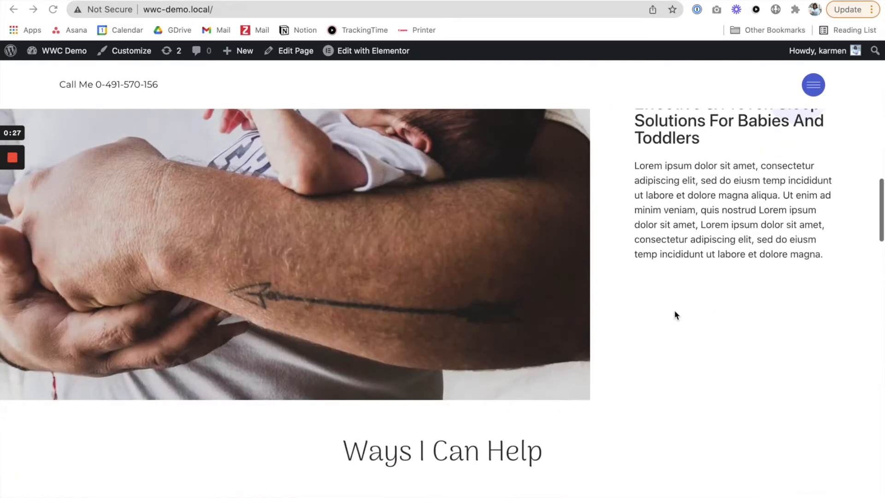
{"action": "scroll", "coordinate": [674, 315], "scroll_direction": "down", "scroll_amount": 15}
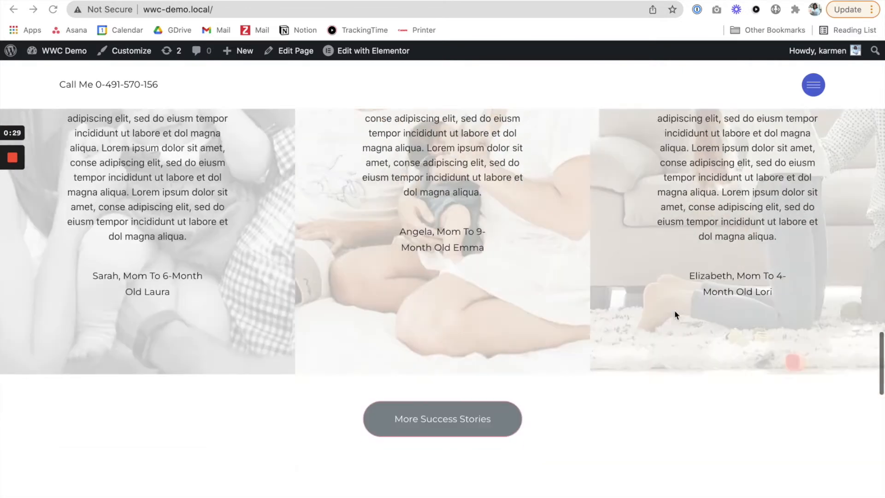
{"action": "scroll", "coordinate": [676, 314], "scroll_direction": "down", "scroll_amount": 8}
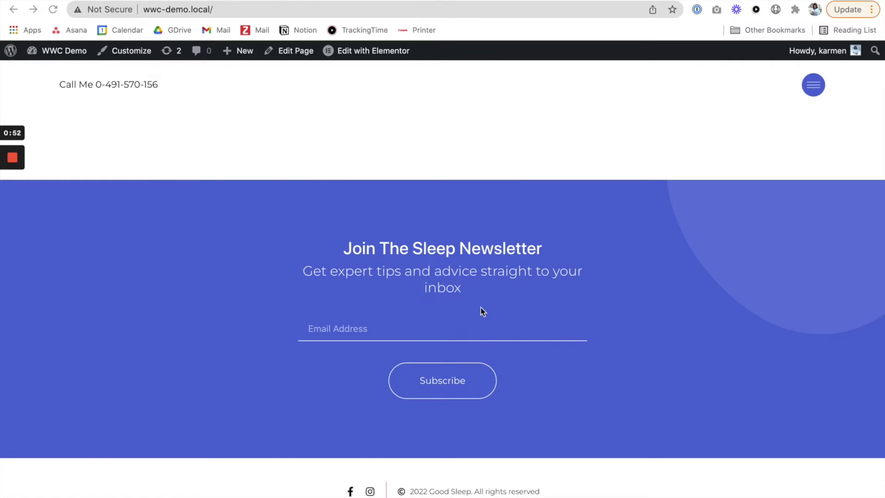
{"action": "left_click", "coordinate": [458, 54]}
{"action": "mouse_move", "coordinate": [369, 62]}
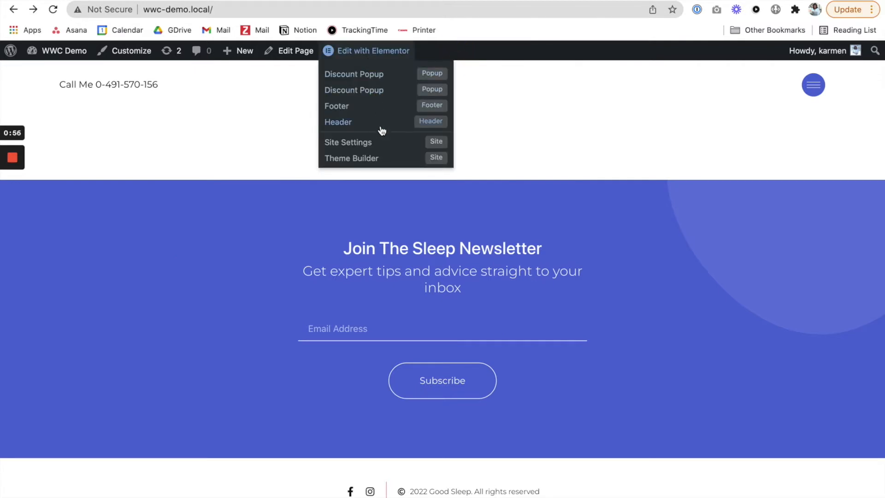
{"action": "left_click", "coordinate": [358, 111]}
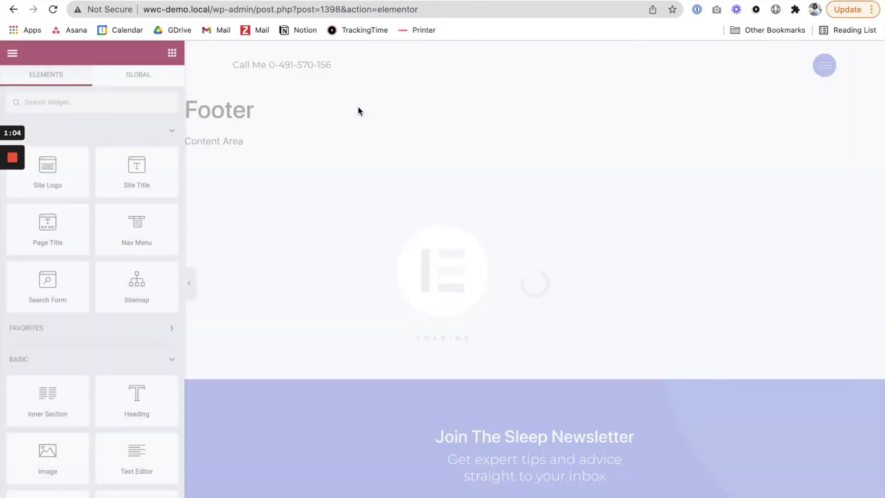
{"action": "scroll", "coordinate": [399, 212], "scroll_direction": "down", "scroll_amount": 5}
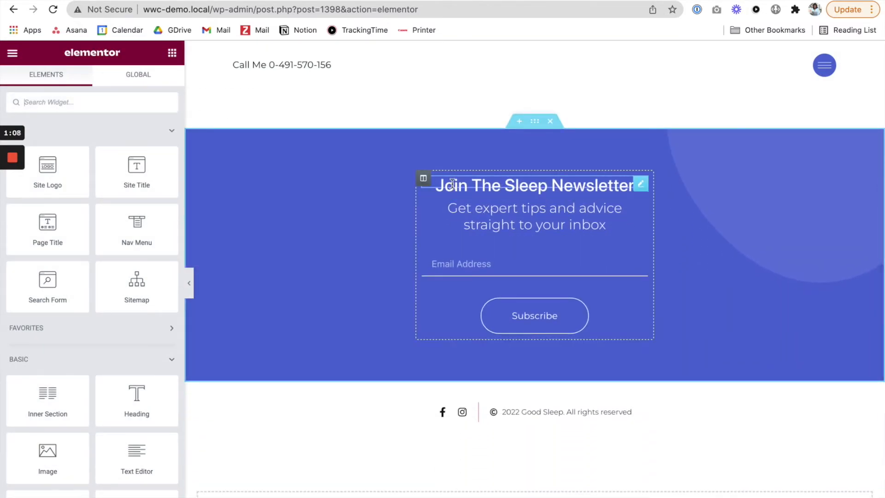
{"action": "left_click", "coordinate": [647, 261]}
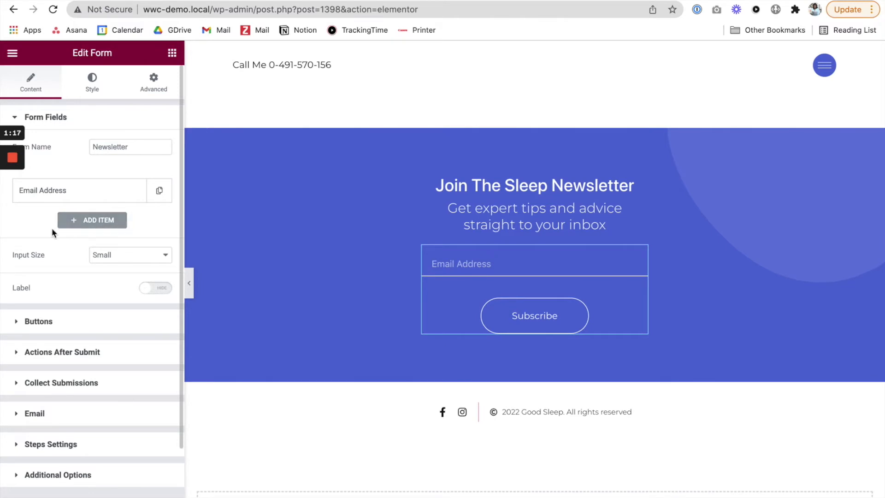
Step: Add a required text field to the newsletter form with both label and placeholder set to "First Name"
{"action": "left_click", "coordinate": [95, 222]}
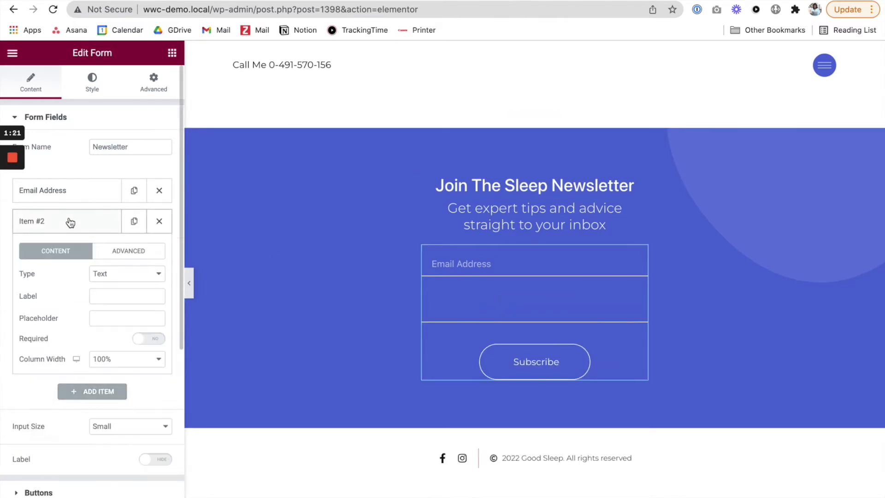
{"action": "left_click", "coordinate": [69, 221]}
{"action": "left_click", "coordinate": [69, 230]}
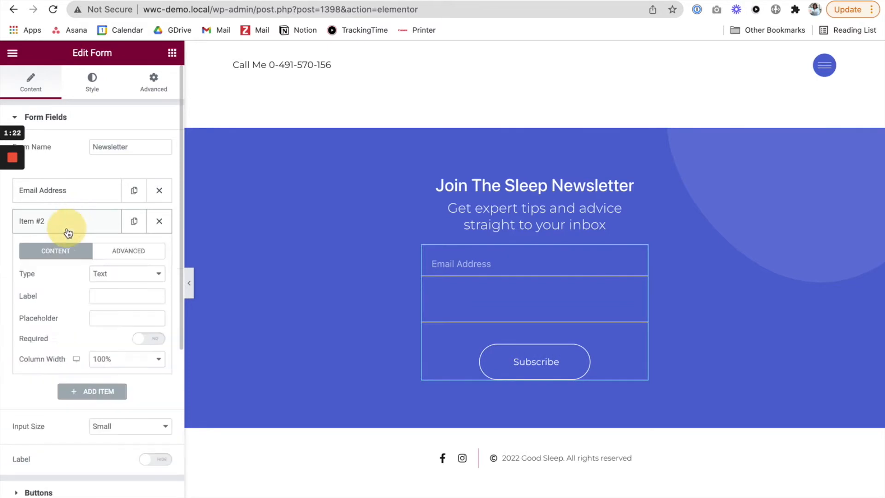
{"action": "left_click", "coordinate": [105, 274]}
{"action": "left_click", "coordinate": [117, 275]}
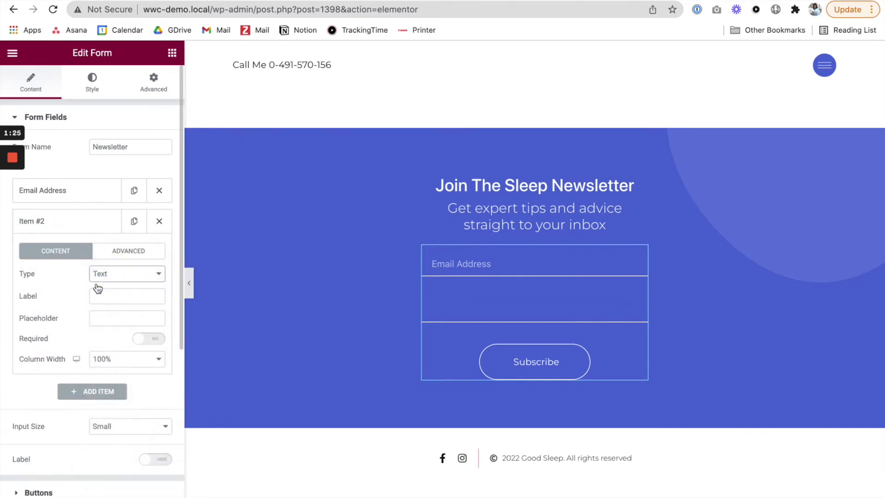
{"action": "type", "text": "F"}
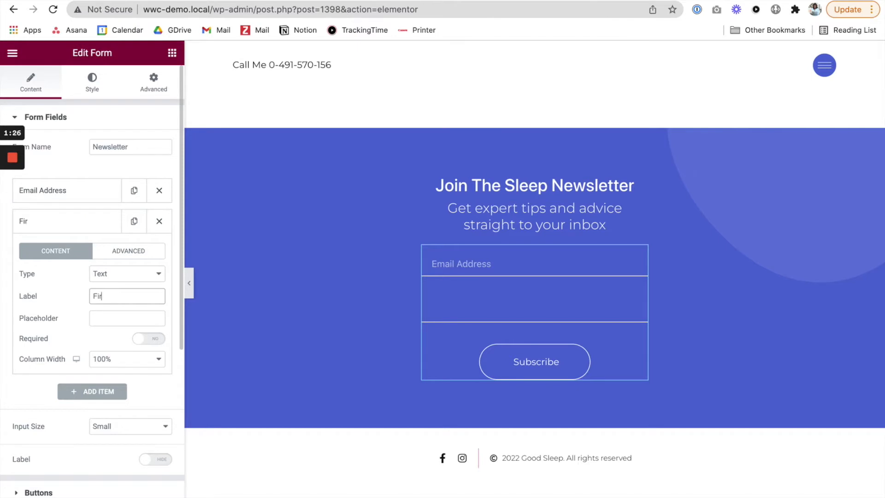
{"action": "type", "text": "irst Name"}
{"action": "key", "text": "ctrl+a"}
{"action": "key", "text": "ctrl+c"}
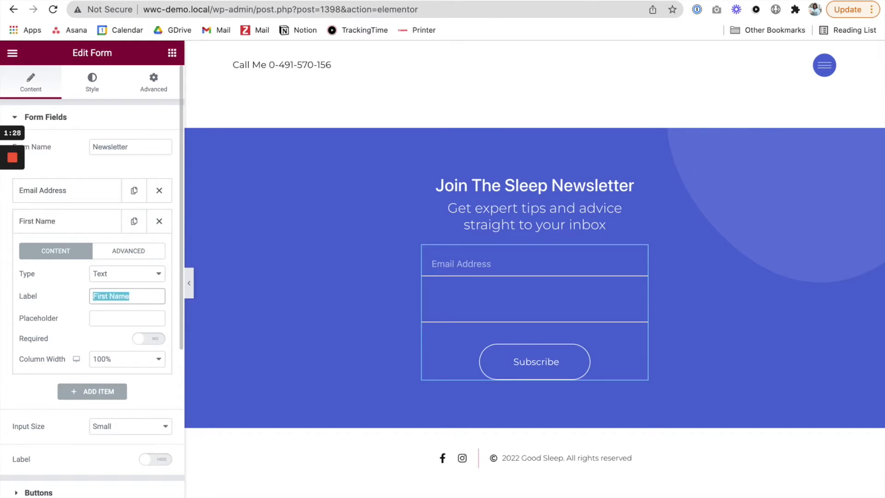
{"action": "key", "text": "Tab"}
{"action": "key", "text": "ctrl+v"}
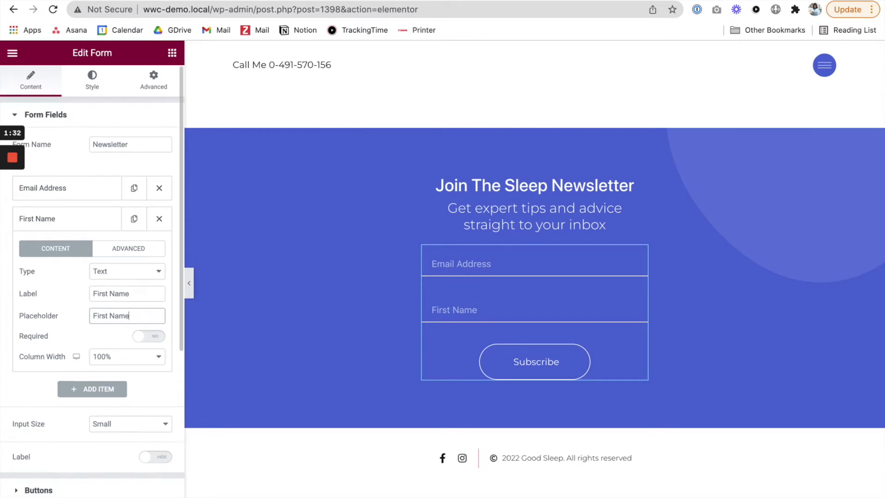
{"action": "left_click", "coordinate": [154, 342]}
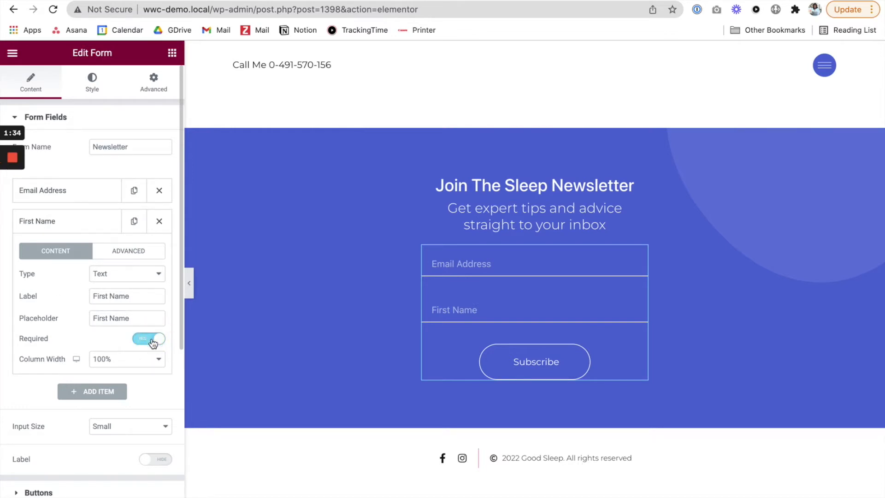
Step: Set the column width of both the First Name and Email Address fields to 50%
{"action": "left_click", "coordinate": [124, 368]}
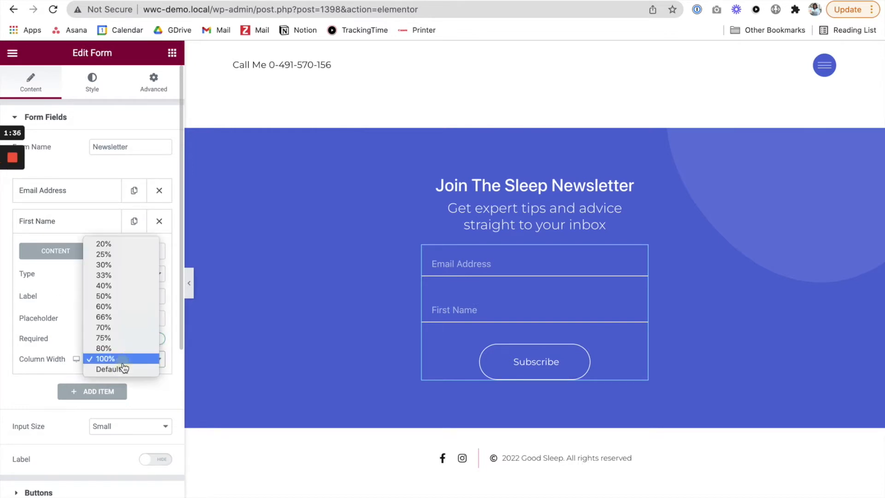
{"action": "left_click", "coordinate": [105, 296]}
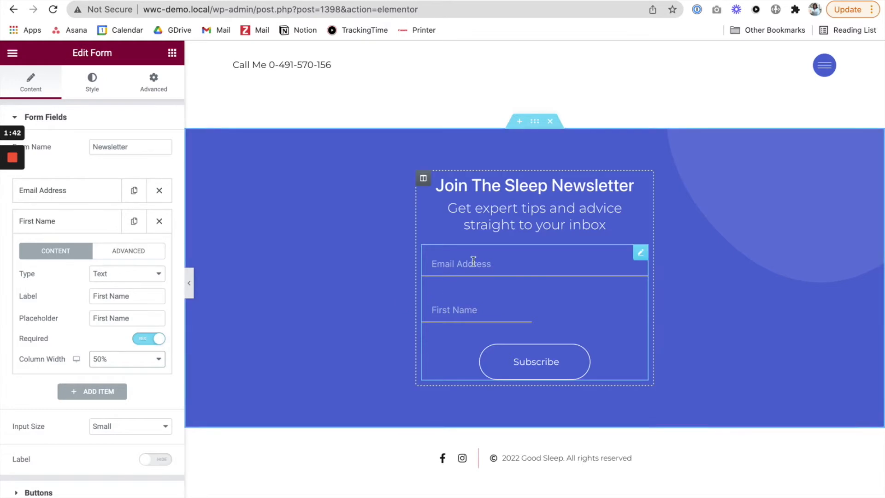
{"action": "left_click", "coordinate": [641, 252]}
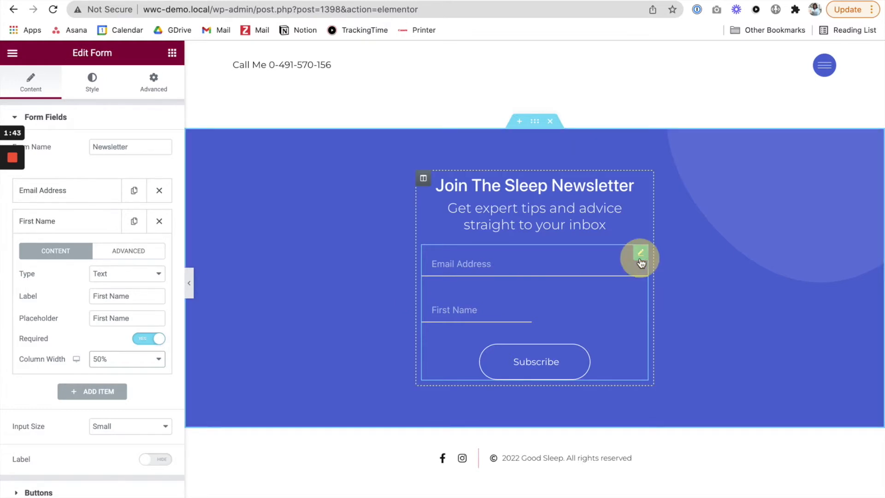
{"action": "left_click", "coordinate": [66, 199]}
{"action": "left_click", "coordinate": [116, 327]}
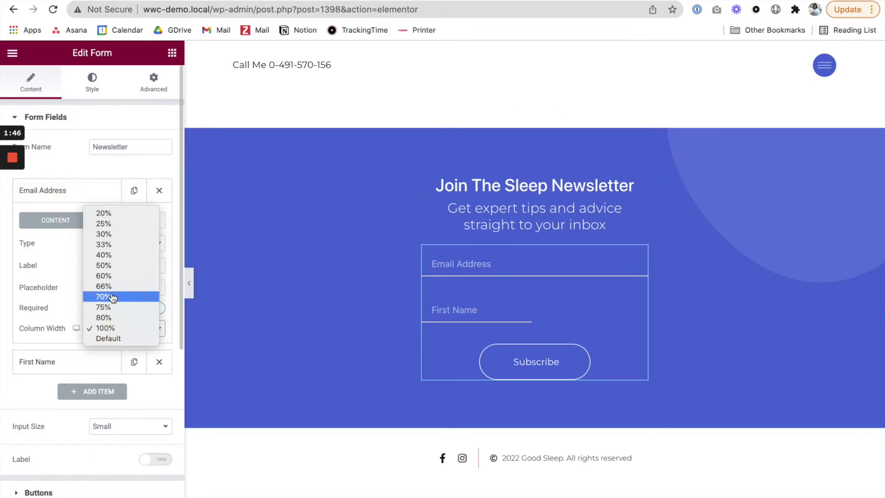
{"action": "left_click", "coordinate": [104, 265]}
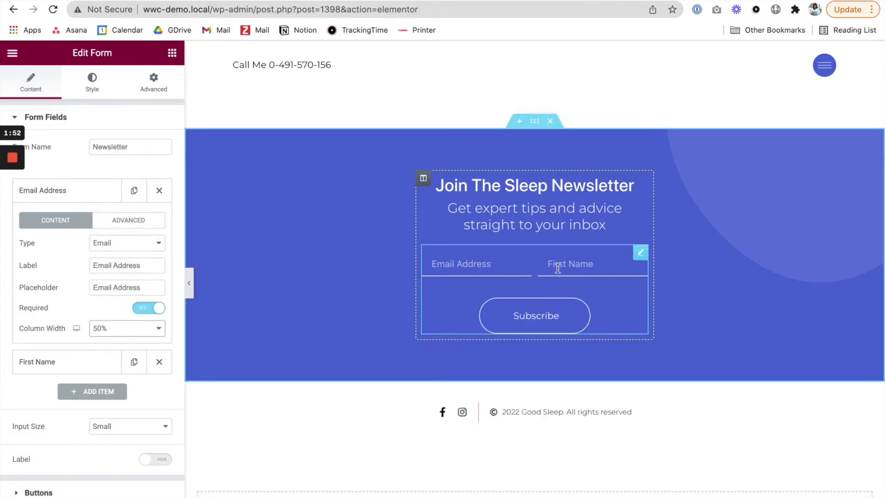
Step: Reorder the form fields so that First Name comes before Email Address
{"action": "left_click", "coordinate": [70, 190]}
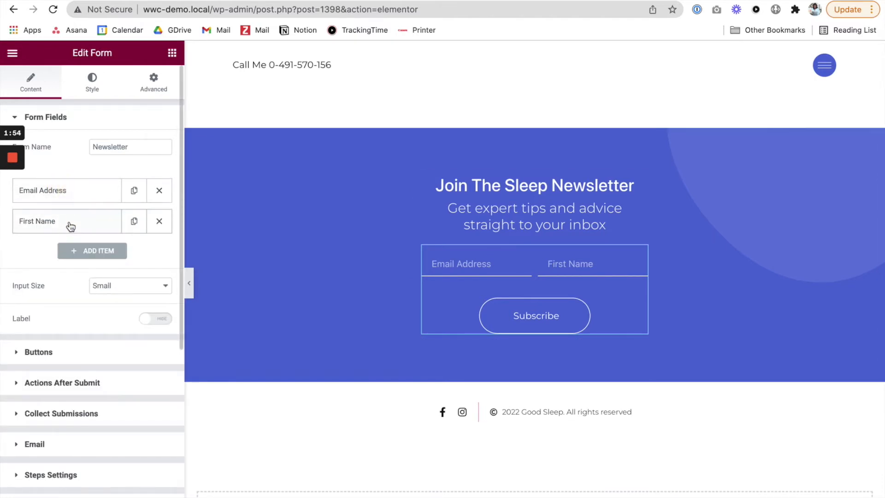
{"action": "left_click_drag", "start_coordinate": [71, 223], "coordinate": [71, 188]}
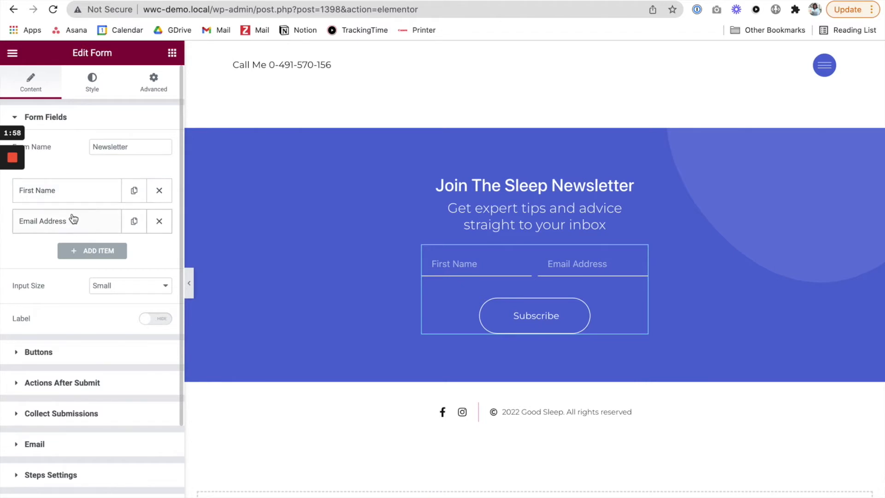
Step: Set the column width of both the First Name and Email Address fields to 100%
{"action": "left_click", "coordinate": [68, 198]}
{"action": "left_click", "coordinate": [113, 329]}
{"action": "left_click", "coordinate": [105, 391]}
{"action": "left_click", "coordinate": [46, 192]}
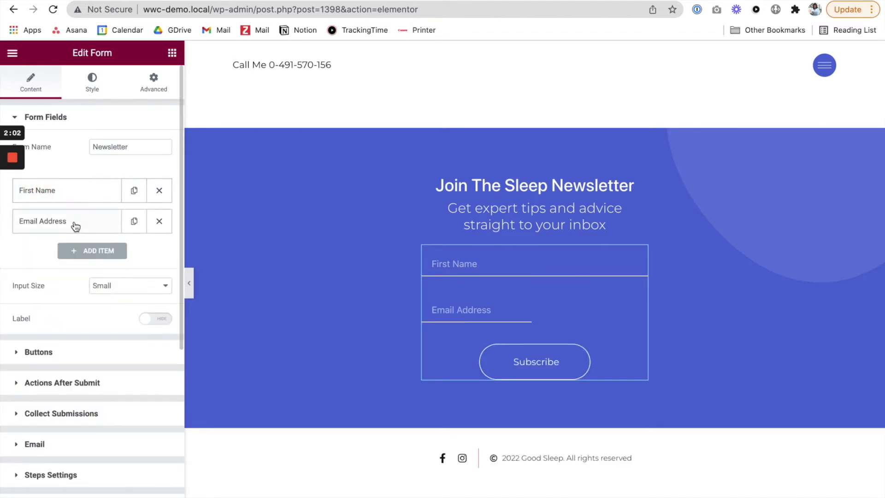
{"action": "left_click", "coordinate": [76, 225]}
{"action": "left_click", "coordinate": [106, 360]}
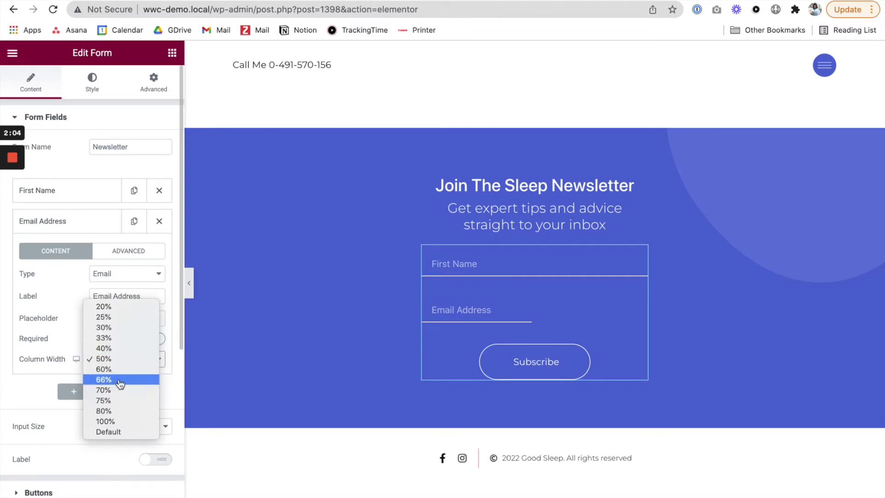
{"action": "left_click", "coordinate": [127, 423]}
{"action": "left_click", "coordinate": [75, 226]}
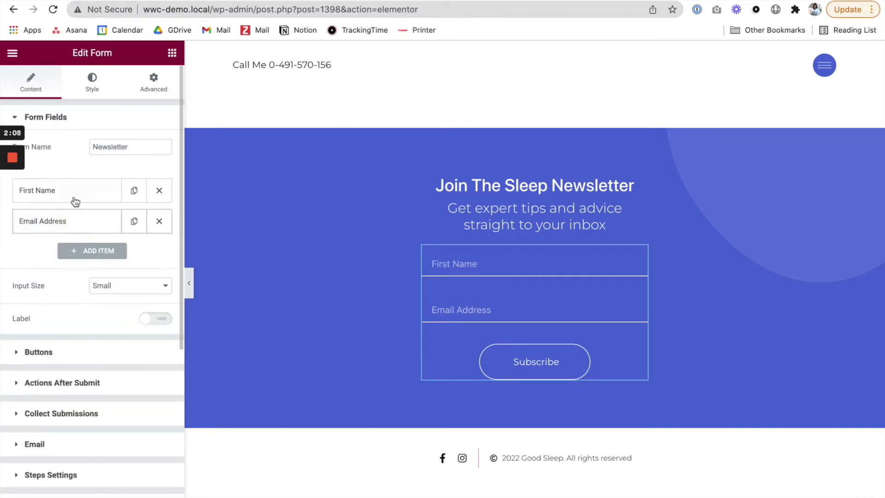
{"action": "left_click", "coordinate": [75, 200]}
{"action": "left_click", "coordinate": [73, 196]}
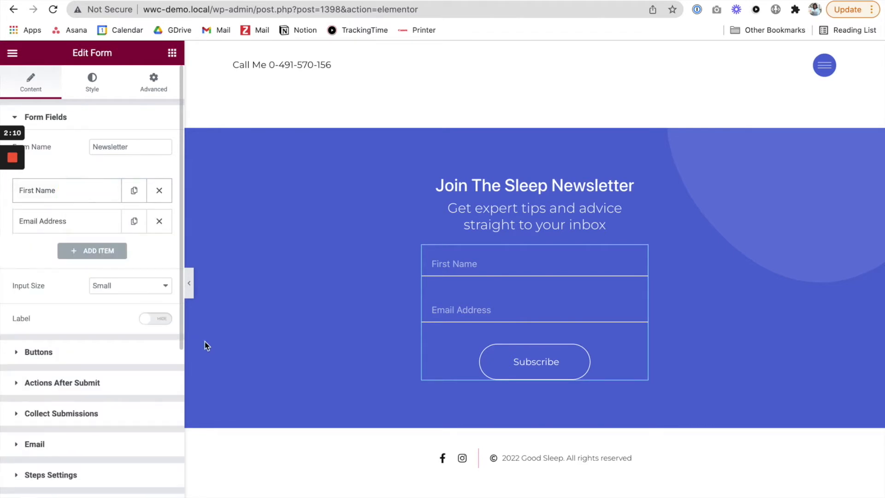
Step: Switch to ConvertKit and create a new form with the Inline display format and the Clare template
{"action": "key", "text": "ctrl+Tab"}
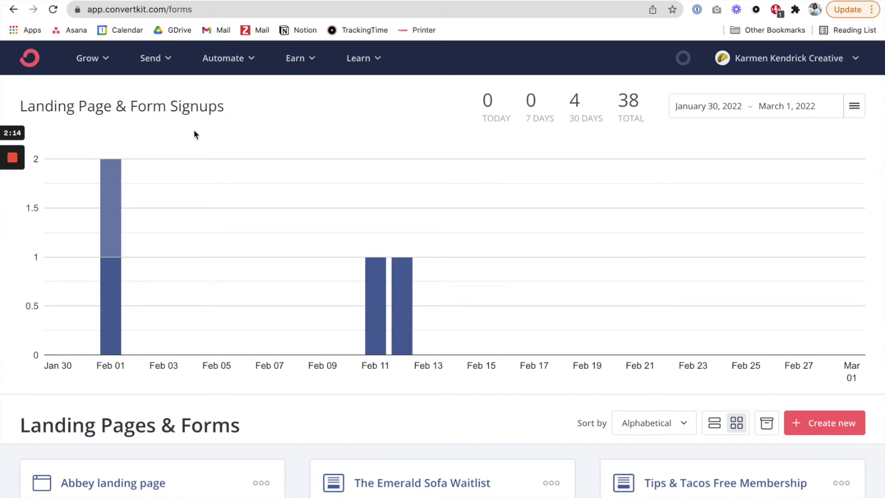
{"action": "left_click", "coordinate": [93, 59]}
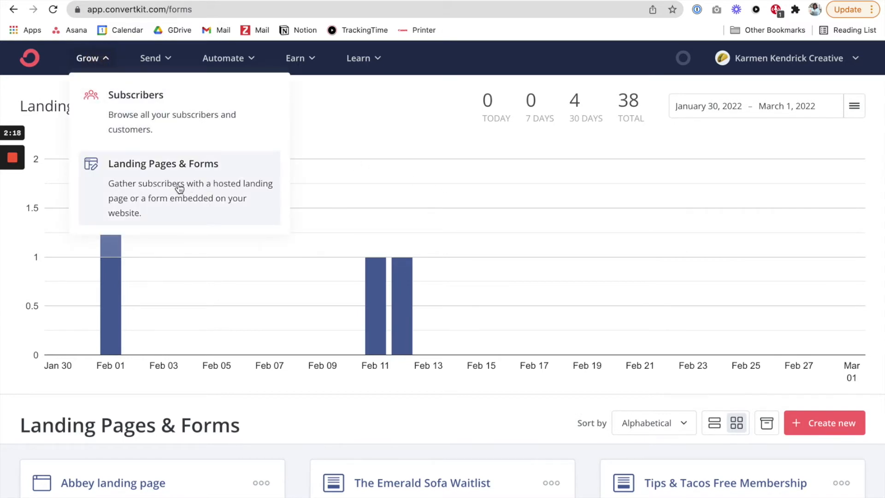
{"action": "left_click", "coordinate": [364, 146]}
{"action": "scroll", "coordinate": [373, 230], "scroll_direction": "down", "scroll_amount": 3}
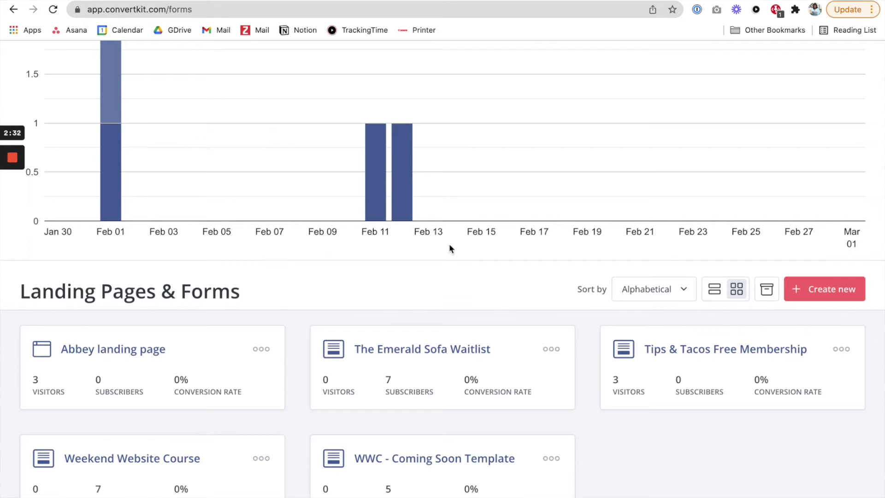
{"action": "scroll", "coordinate": [846, 295], "scroll_direction": "down", "scroll_amount": 3}
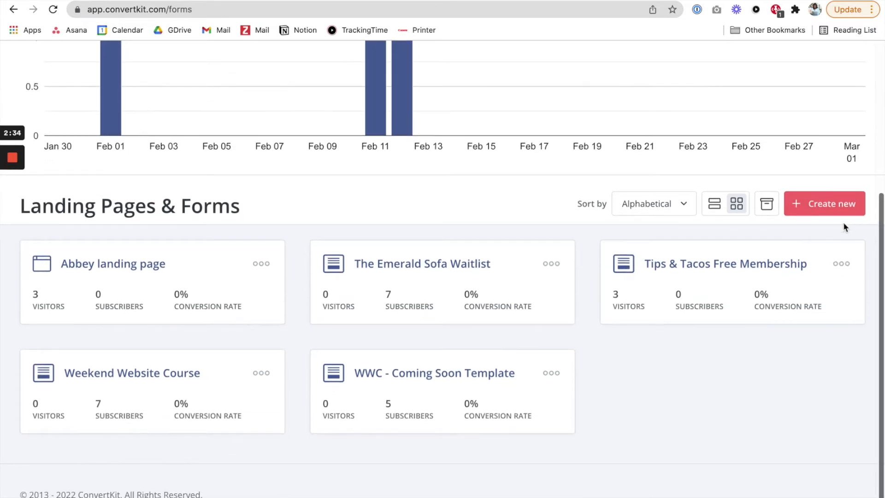
{"action": "left_click", "coordinate": [863, 212]}
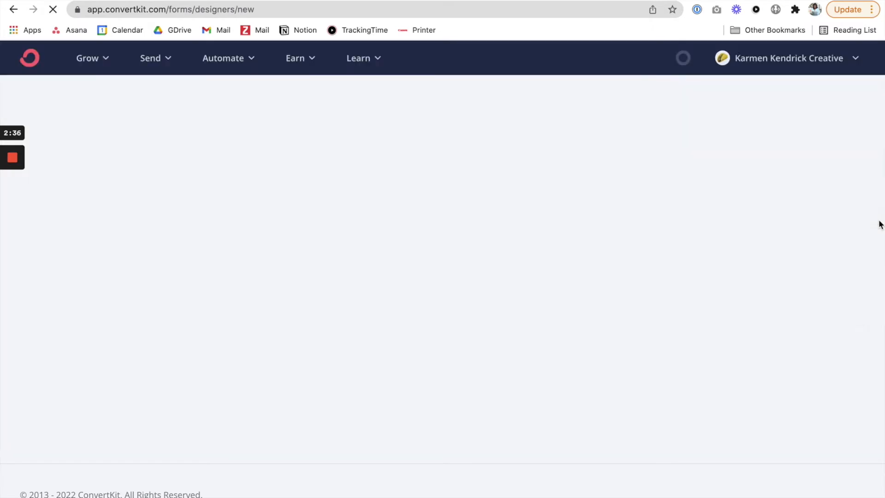
{"action": "left_click", "coordinate": [375, 168]}
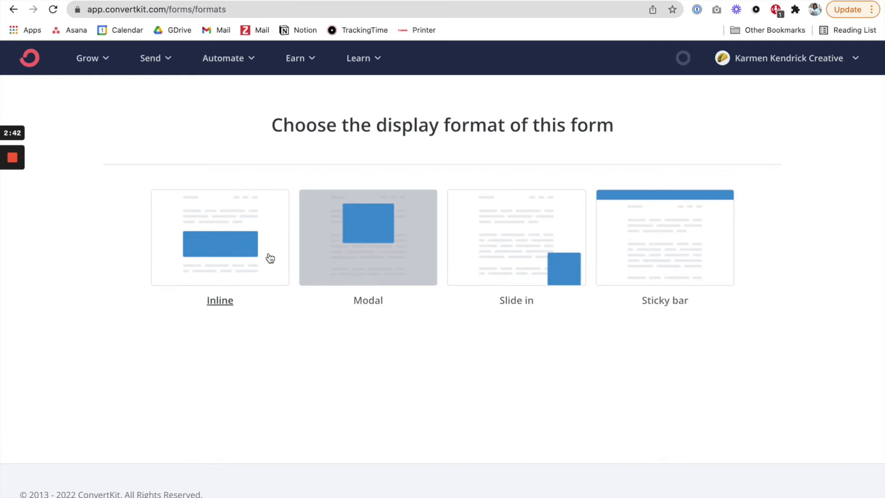
{"action": "left_click", "coordinate": [215, 256]}
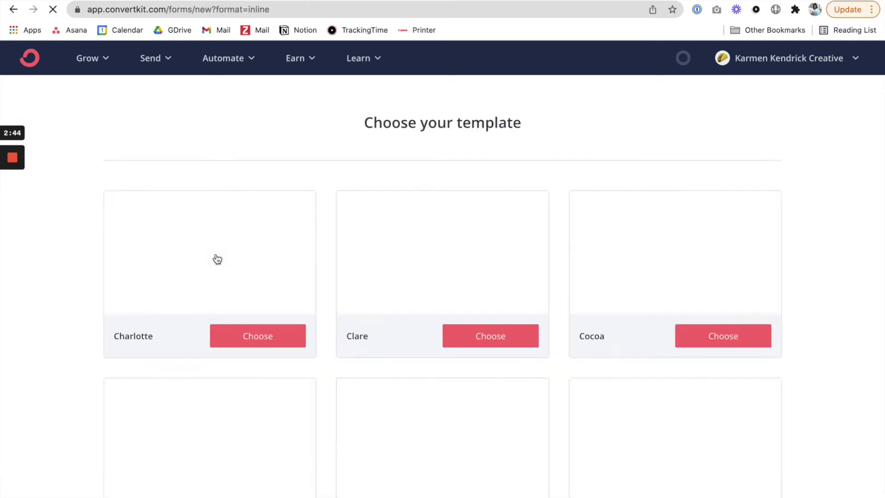
{"action": "left_click", "coordinate": [483, 344]}
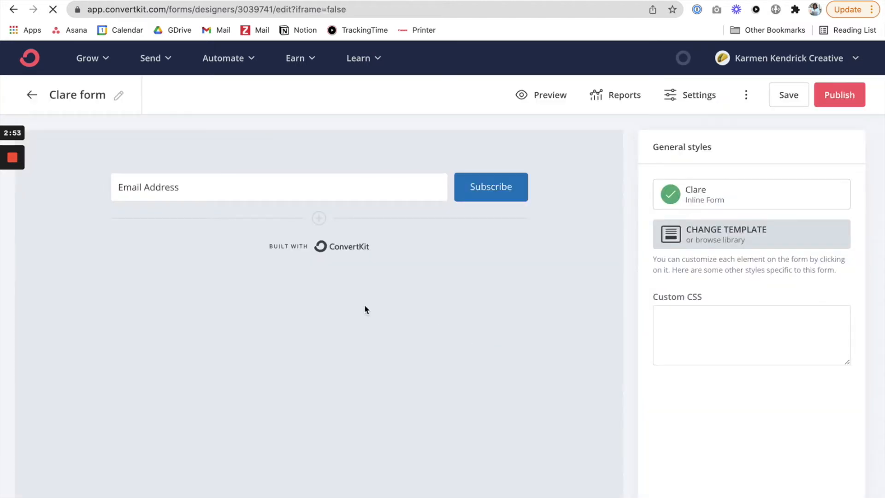
Step: Add a custom field to the form, place it before Email Address and assign it to First Name
{"action": "left_click", "coordinate": [319, 218]}
{"action": "left_click", "coordinate": [348, 187]}
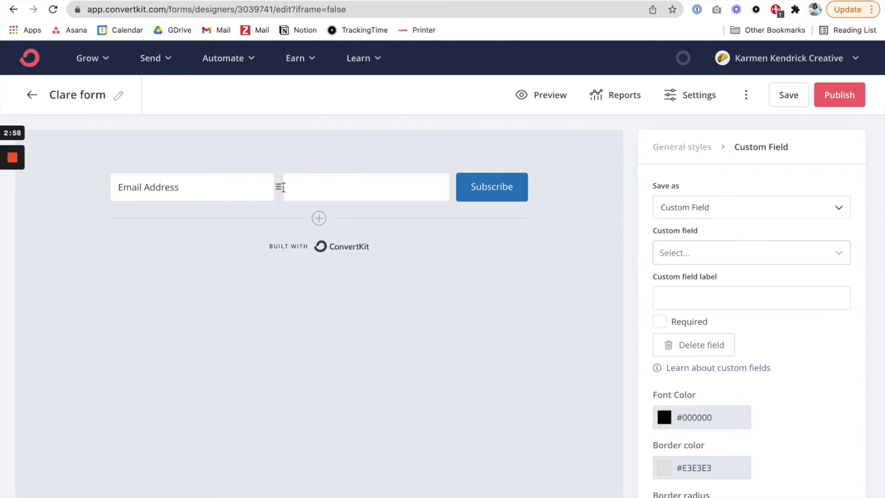
{"action": "left_click_drag", "start_coordinate": [279, 187], "coordinate": [115, 187]}
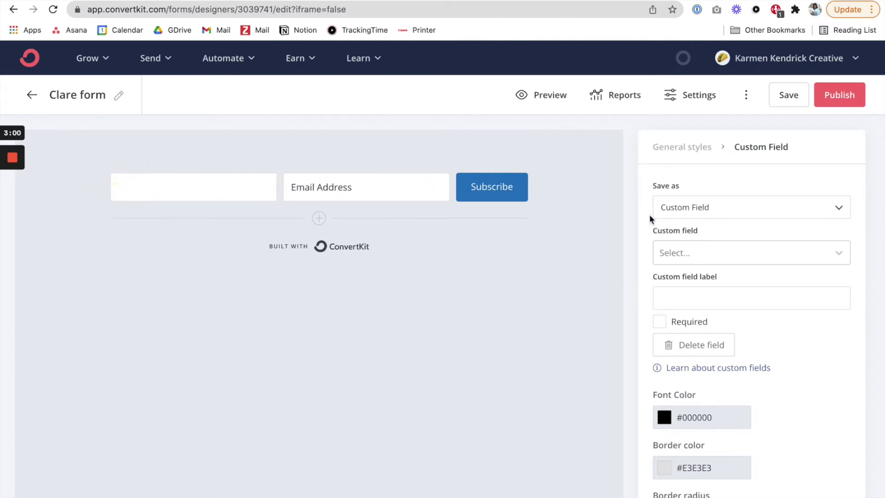
{"action": "left_click", "coordinate": [711, 258]}
{"action": "left_click", "coordinate": [718, 284]}
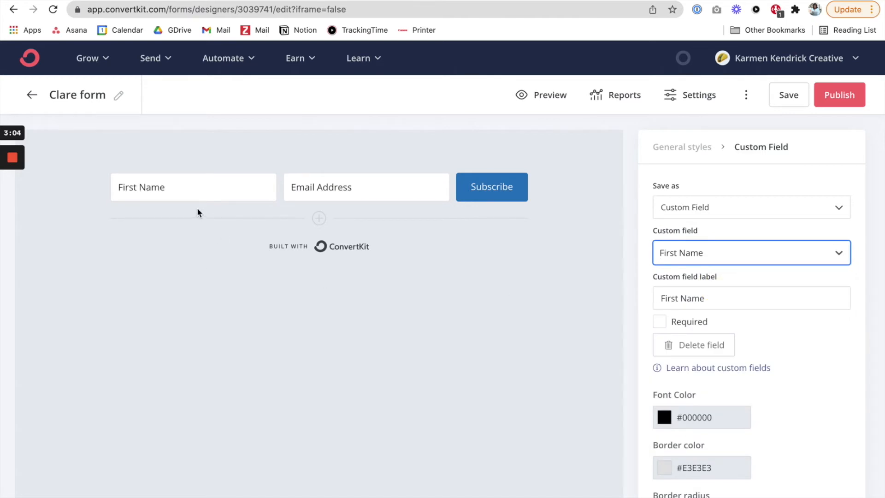
Step: Save the Clare form and review its General, Domain Name and Incentive settings
{"action": "scroll", "coordinate": [724, 292], "scroll_direction": "down", "scroll_amount": 3}
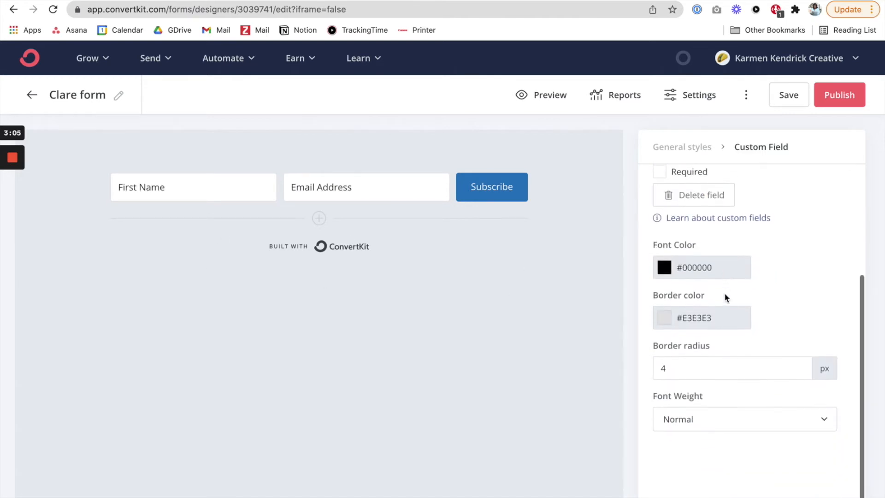
{"action": "left_click", "coordinate": [799, 104]}
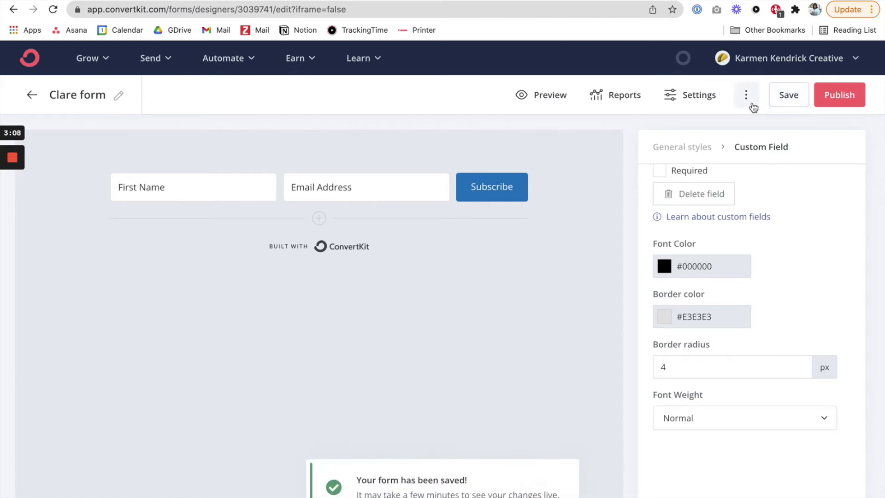
{"action": "left_click", "coordinate": [690, 105]}
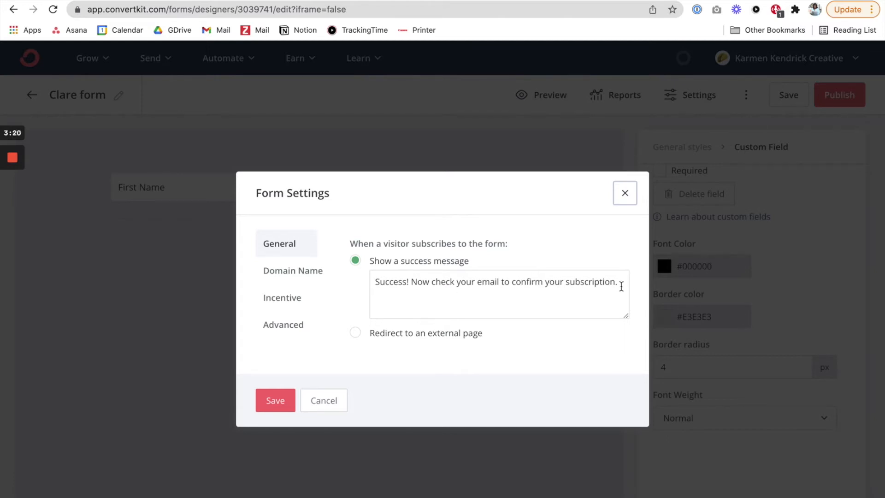
{"action": "left_click", "coordinate": [621, 287]}
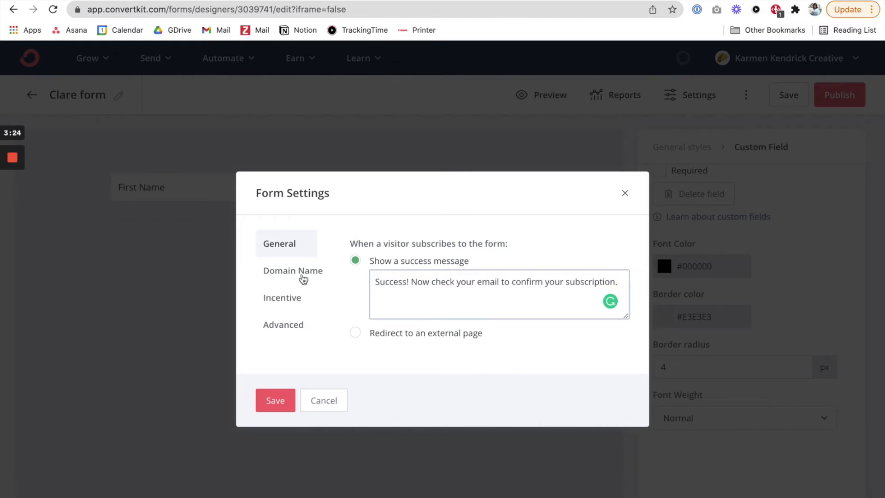
{"action": "left_click", "coordinate": [299, 275]}
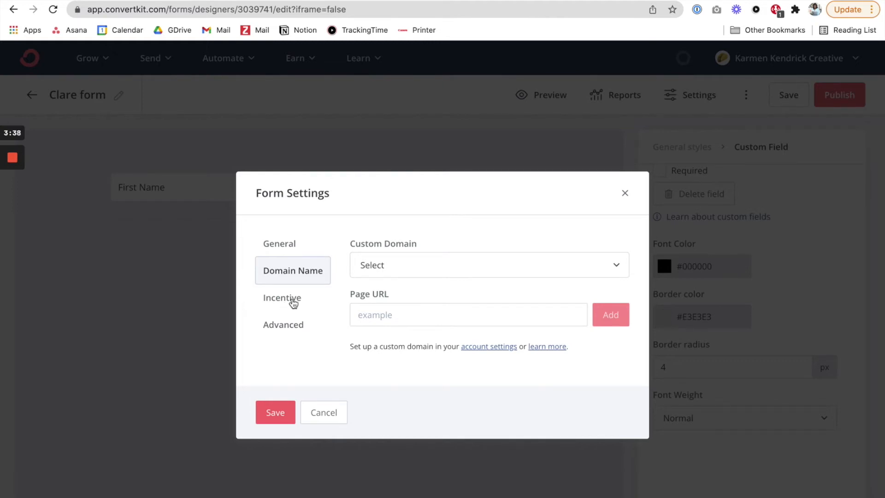
{"action": "left_click", "coordinate": [296, 302]}
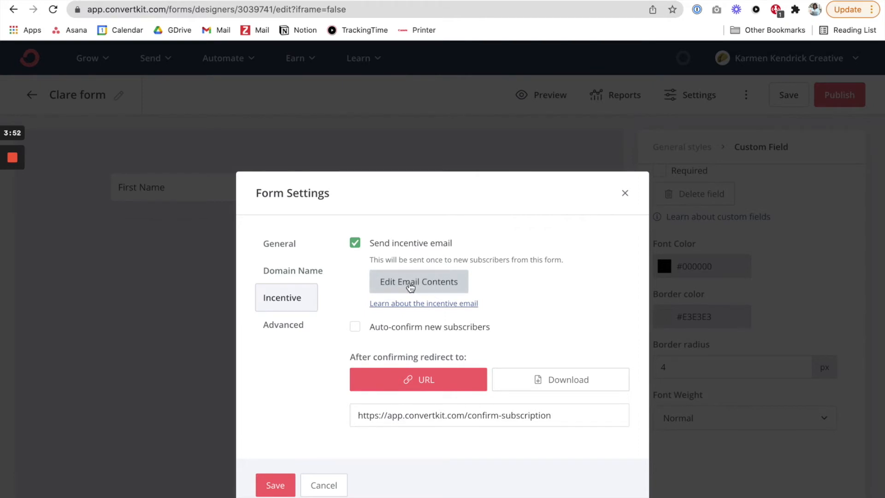
Step: Open the incentive email for editing, check its sender, subject and confirmation message, and save it
{"action": "left_click", "coordinate": [410, 286]}
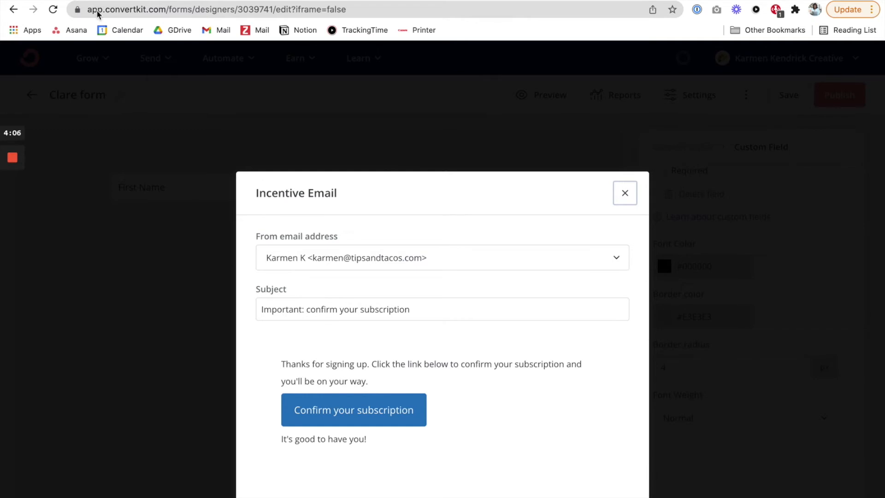
{"action": "left_click", "coordinate": [77, 0]}
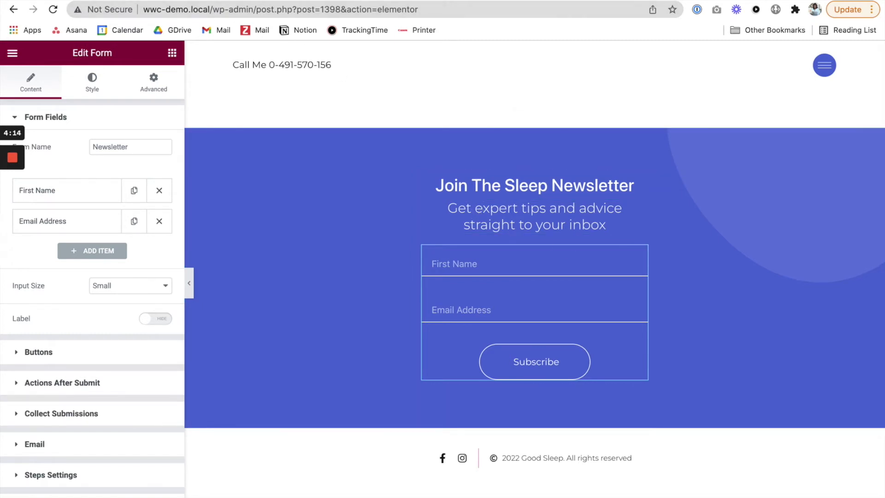
{"action": "left_click", "coordinate": [226, 1]}
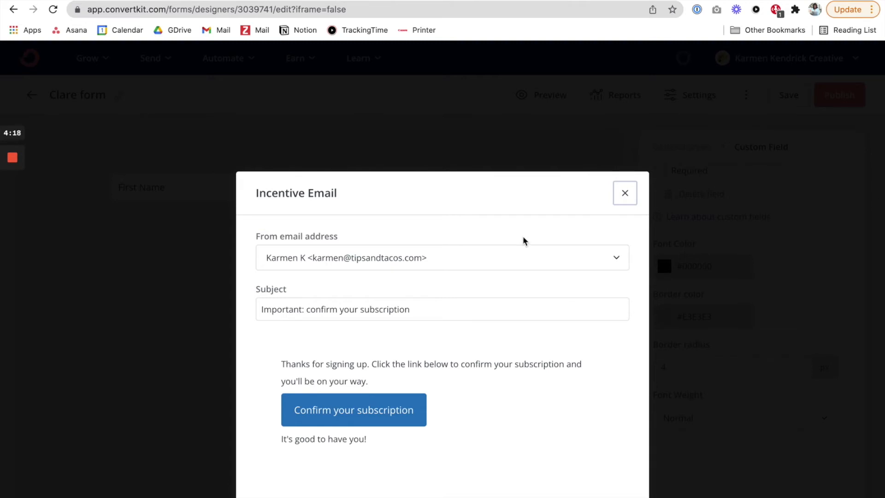
{"action": "scroll", "coordinate": [488, 294], "scroll_direction": "down", "scroll_amount": 6}
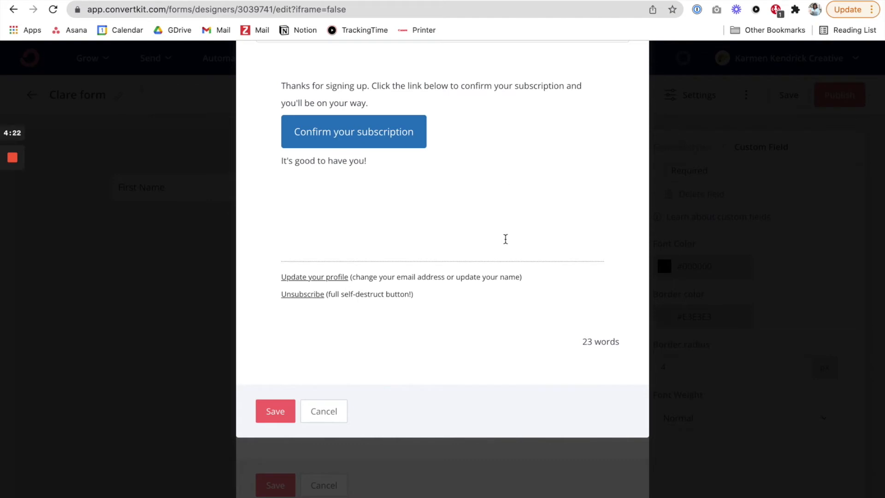
{"action": "left_click", "coordinate": [272, 411]}
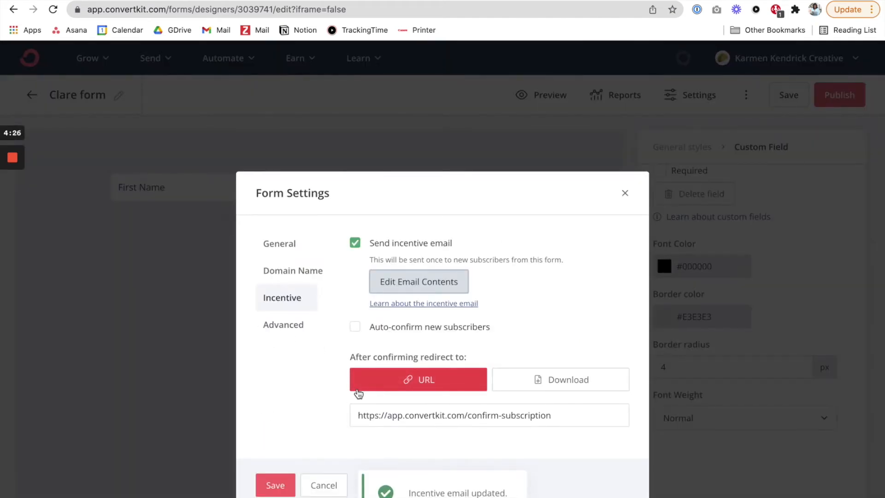
Step: Clear the redirect URL used after confirmation, switch the redirect to Download without choosing a file, and save the form settings
{"action": "left_click_drag", "start_coordinate": [575, 420], "coordinate": [311, 410]}
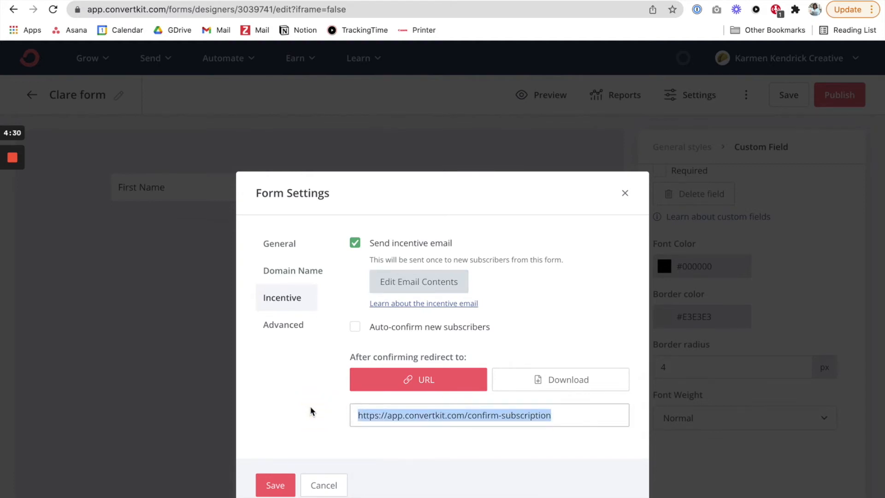
{"action": "key", "text": "BackSpace"}
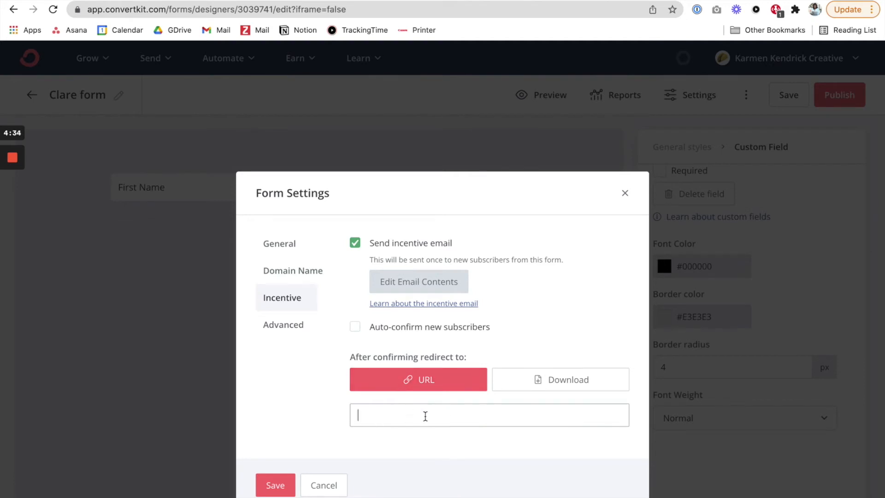
{"action": "left_click", "coordinate": [521, 380]}
{"action": "left_click", "coordinate": [392, 423]}
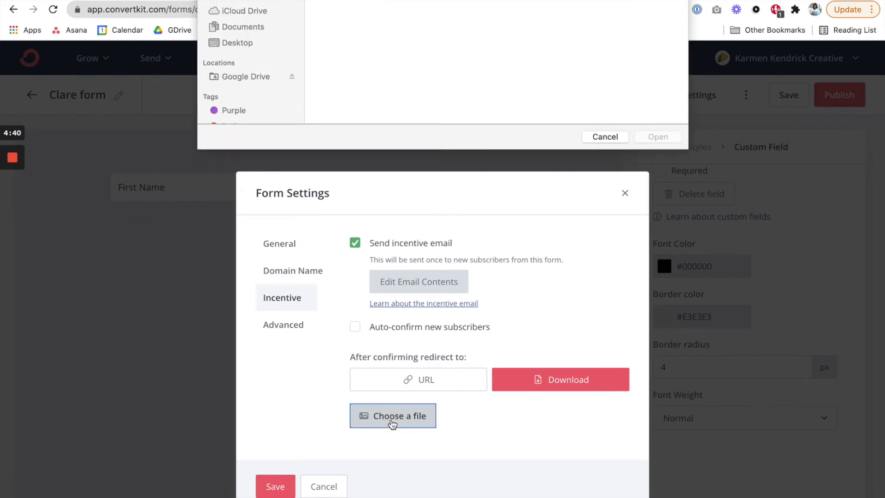
{"action": "left_click", "coordinate": [605, 230]}
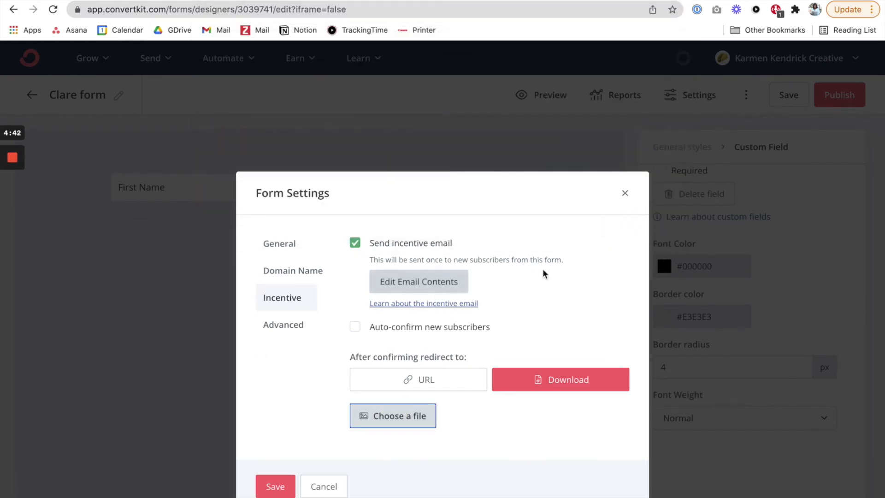
{"action": "left_click", "coordinate": [407, 282]}
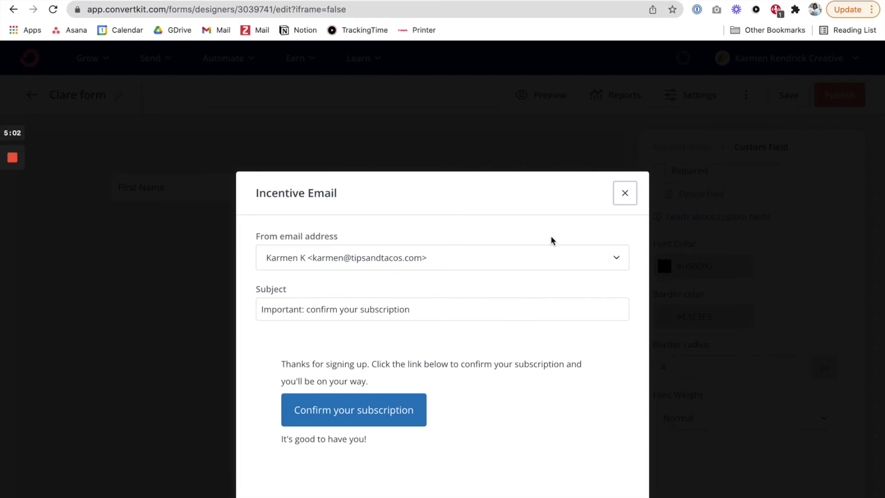
{"action": "left_click", "coordinate": [628, 195]}
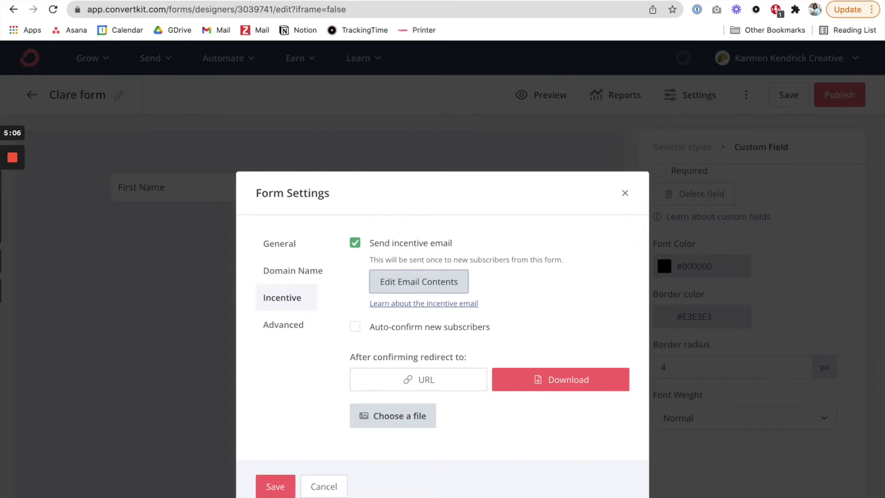
{"action": "left_click", "coordinate": [272, 488]}
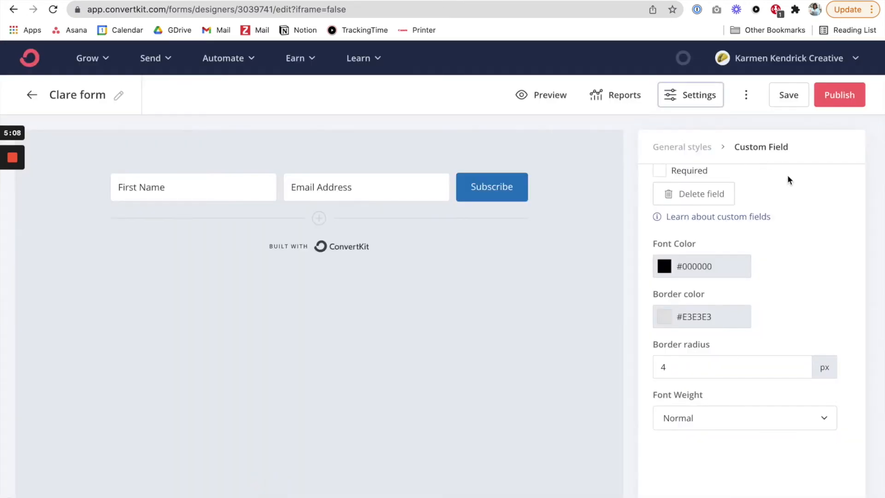
Step: Publish the Clare form, dismiss its embed options and go to the Subscribers page
{"action": "left_click", "coordinate": [842, 99]}
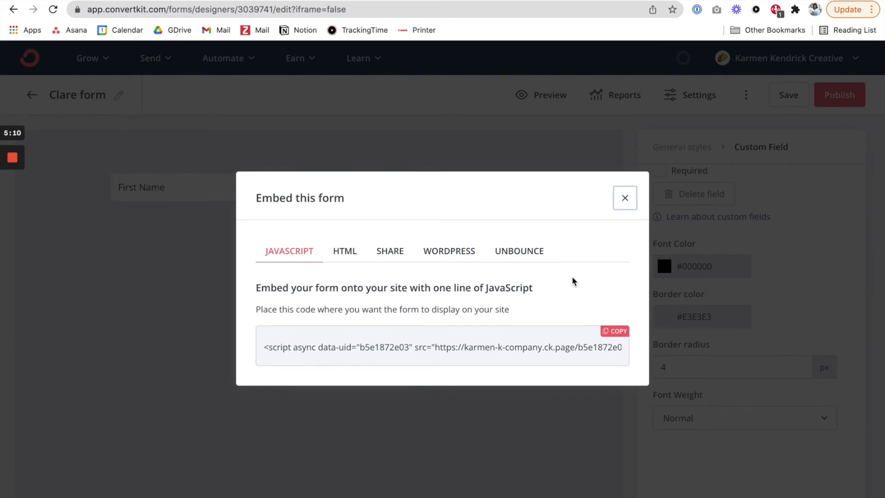
{"action": "left_click", "coordinate": [632, 201]}
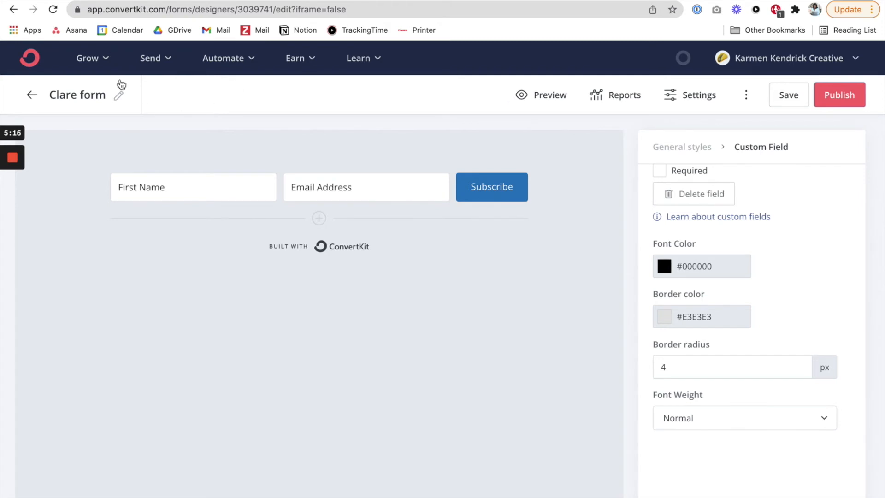
{"action": "left_click", "coordinate": [99, 59]}
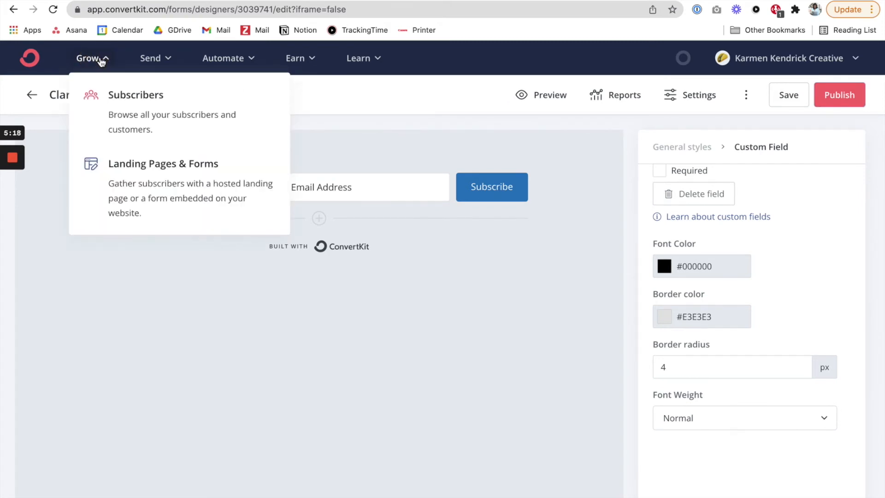
{"action": "left_click", "coordinate": [160, 112]}
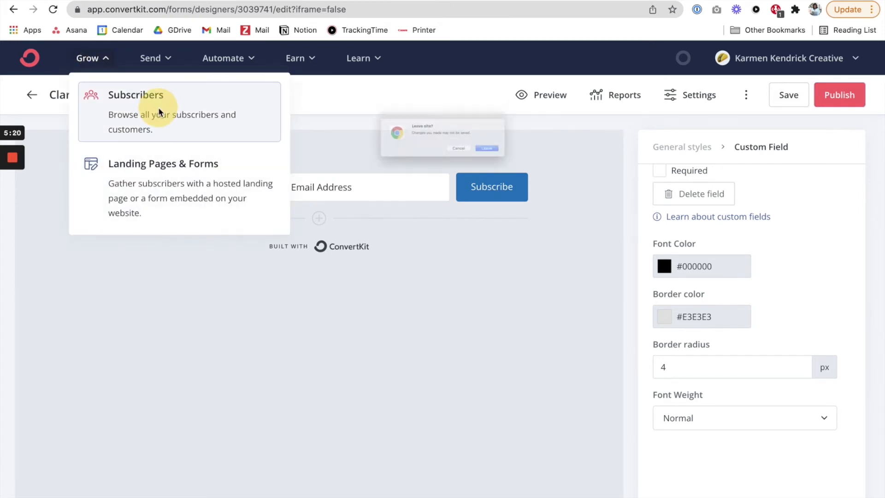
{"action": "left_click", "coordinate": [529, 164]}
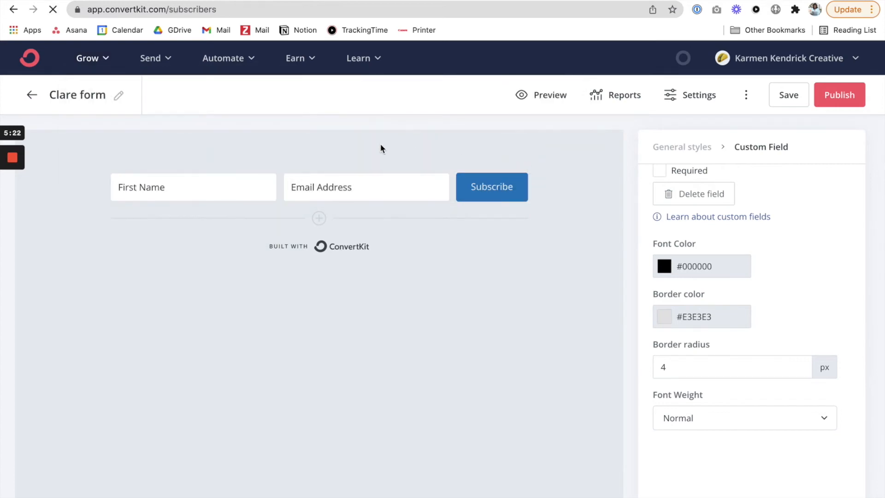
Step: Create a new subscriber tag named Clare Form and save it
{"action": "scroll", "coordinate": [645, 206], "scroll_direction": "down", "scroll_amount": 15}
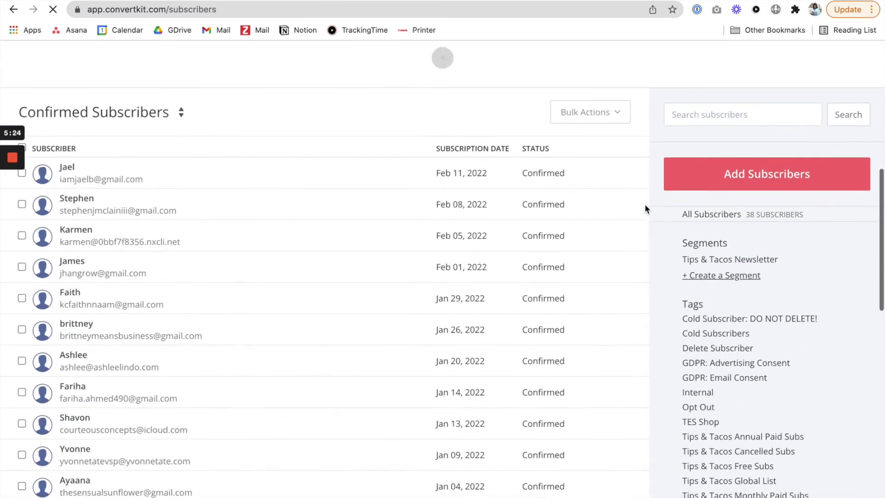
{"action": "scroll", "coordinate": [751, 212], "scroll_direction": "up", "scroll_amount": 15}
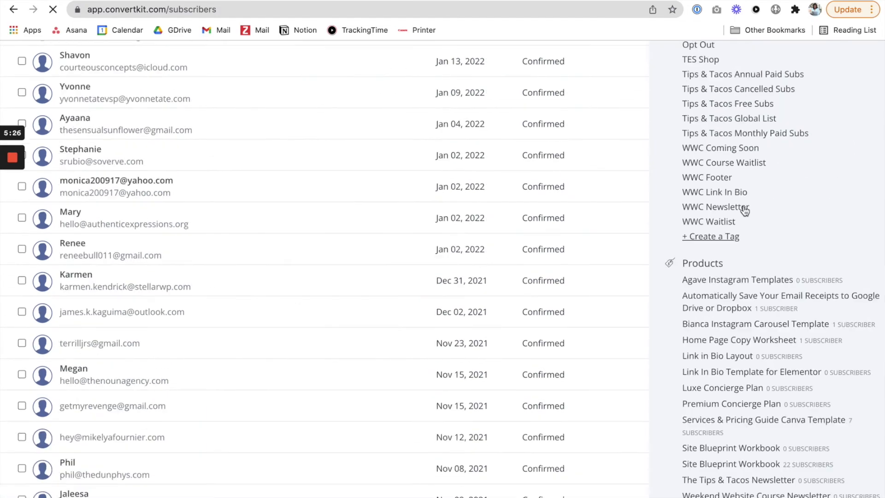
{"action": "scroll", "coordinate": [754, 204], "scroll_direction": "down", "scroll_amount": 6}
{"action": "scroll", "coordinate": [754, 205], "scroll_direction": "down", "scroll_amount": 12}
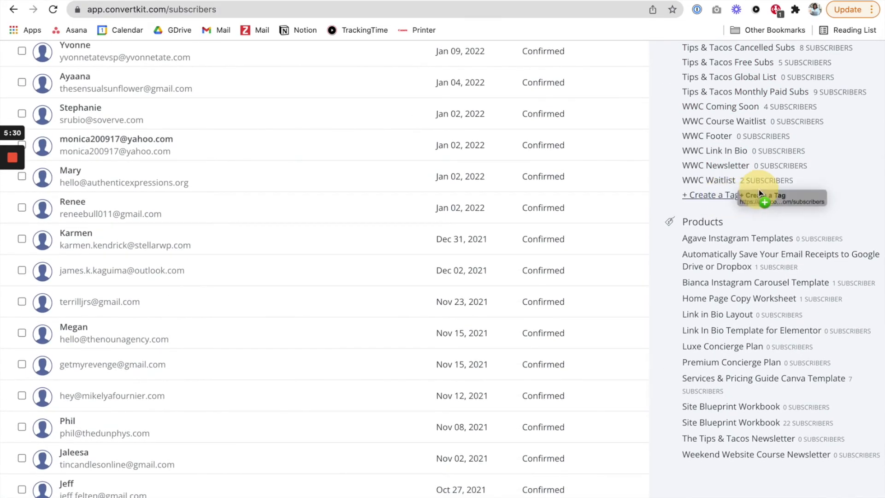
{"action": "scroll", "coordinate": [618, 202], "scroll_direction": "up", "scroll_amount": 12}
{"action": "scroll", "coordinate": [189, 156], "scroll_direction": "up", "scroll_amount": 4}
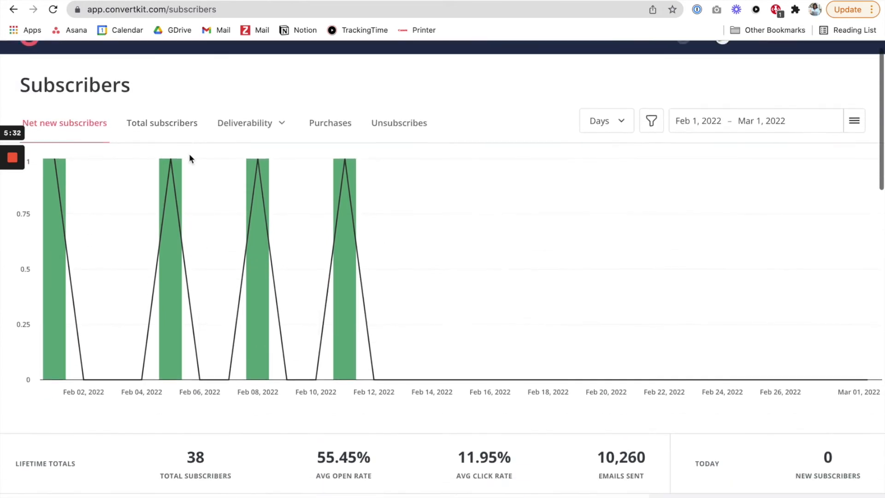
{"action": "scroll", "coordinate": [663, 256], "scroll_direction": "down", "scroll_amount": 8}
{"action": "scroll", "coordinate": [696, 260], "scroll_direction": "down", "scroll_amount": 5}
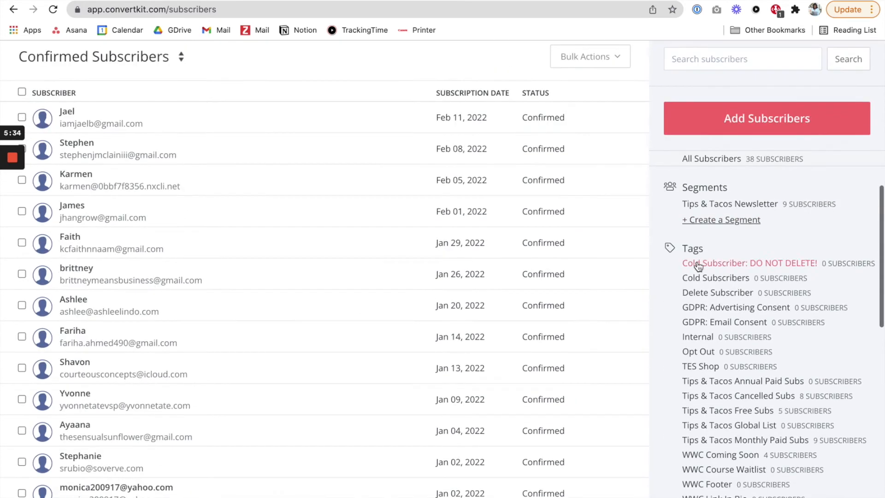
{"action": "left_click", "coordinate": [711, 424]}
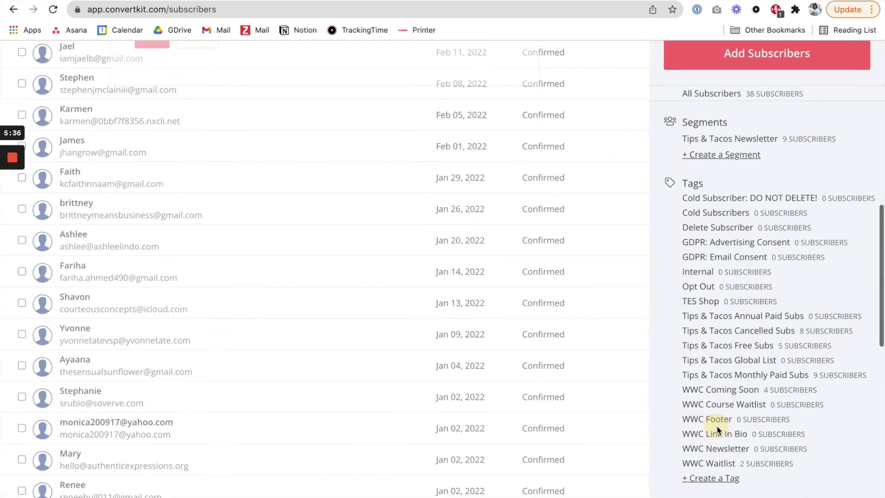
{"action": "left_click", "coordinate": [202, 132]}
{"action": "type", "text": "C"}
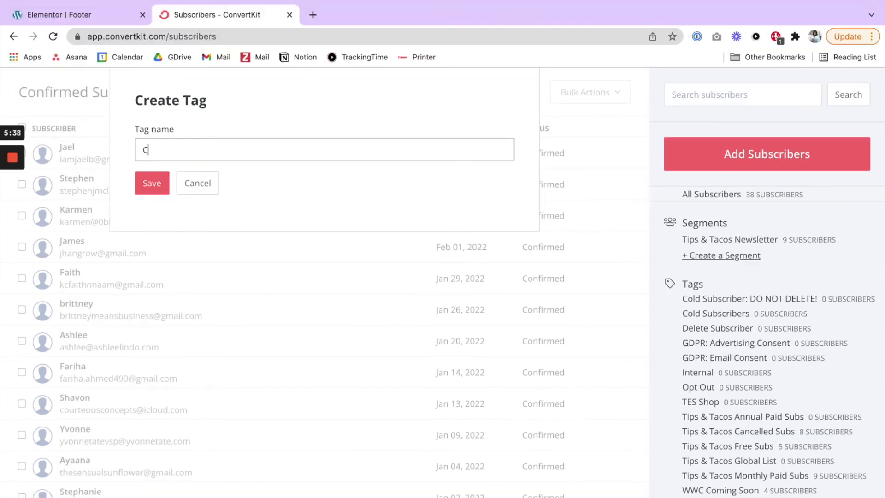
{"action": "type", "text": "lare Form"}
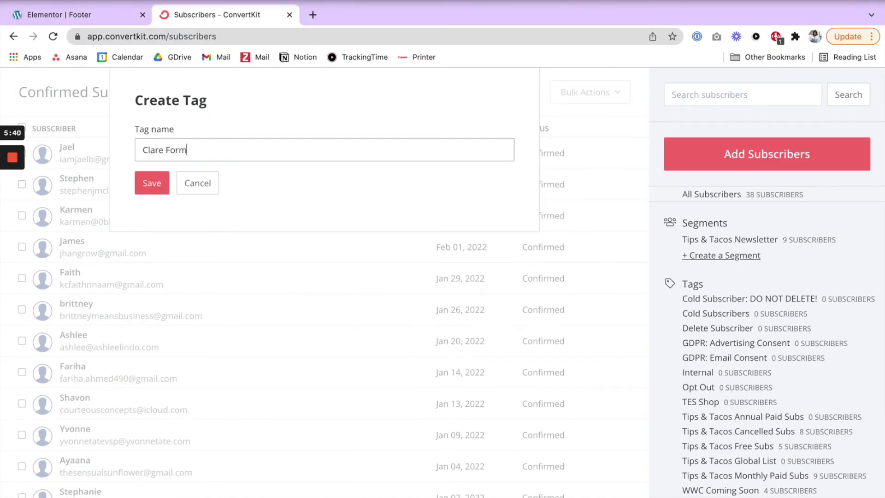
{"action": "left_click", "coordinate": [149, 181]}
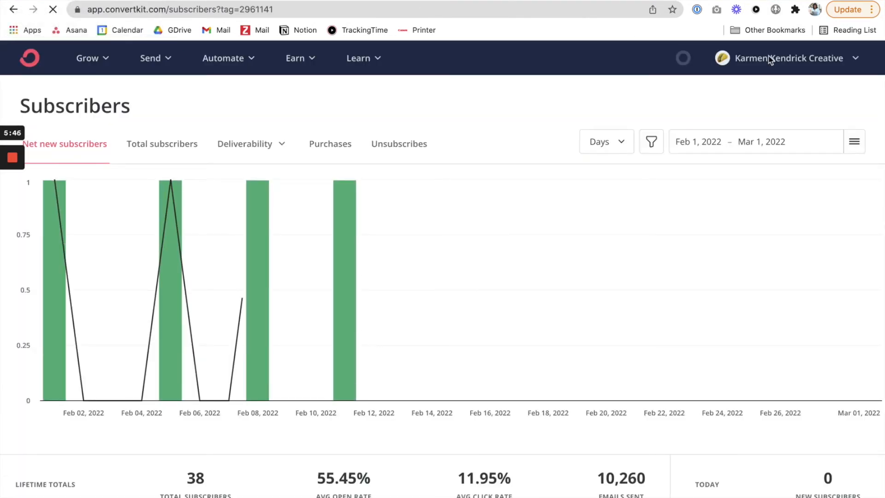
Step: Open the account's advanced settings to get the API key
{"action": "left_click", "coordinate": [825, 57]}
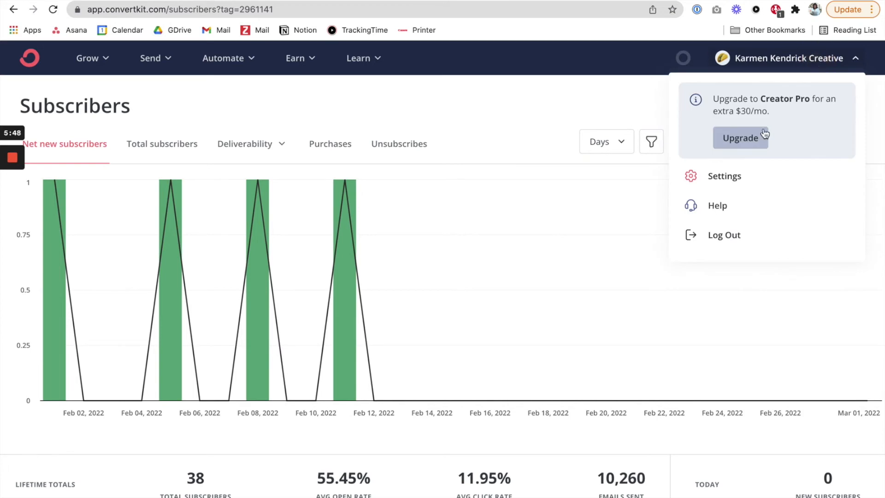
{"action": "left_click", "coordinate": [714, 177]}
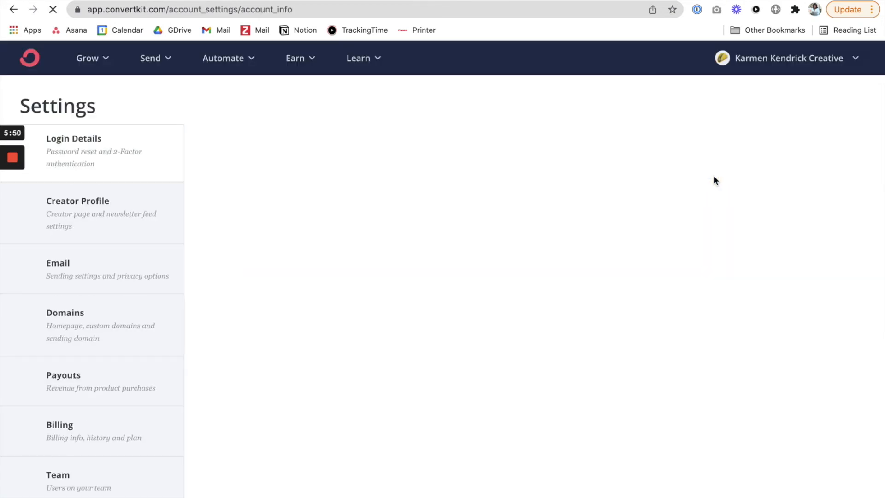
{"action": "scroll", "coordinate": [97, 283], "scroll_direction": "down", "scroll_amount": 3}
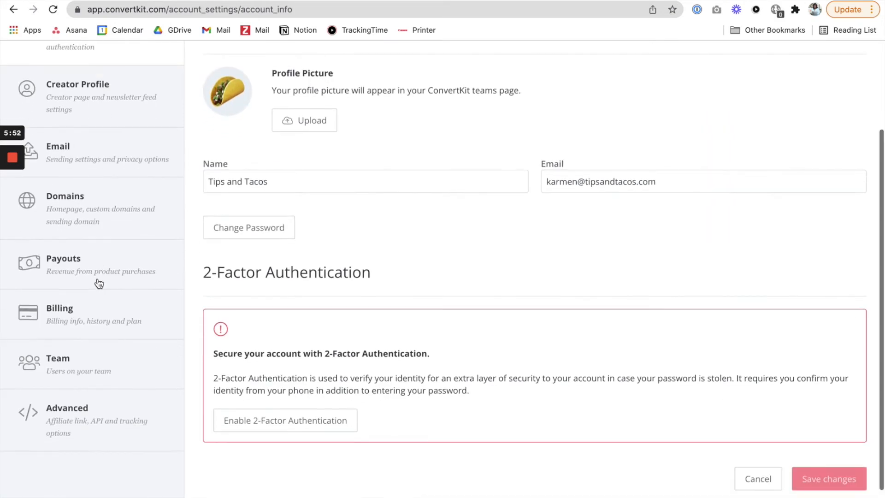
{"action": "left_click", "coordinate": [91, 410]}
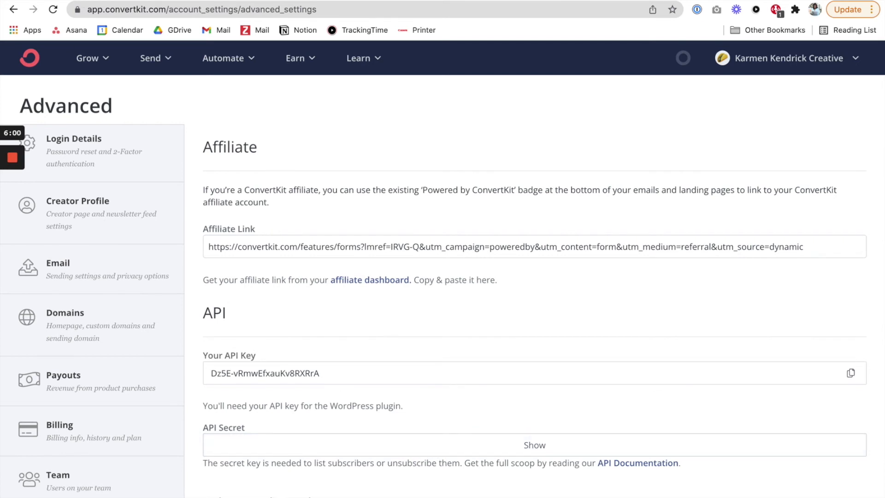
Step: Return to the Elementor editor and replace the newsletter form's Email action after submit with ConvertKit, keeping Collect Submissions
{"action": "left_click", "coordinate": [92, 7]}
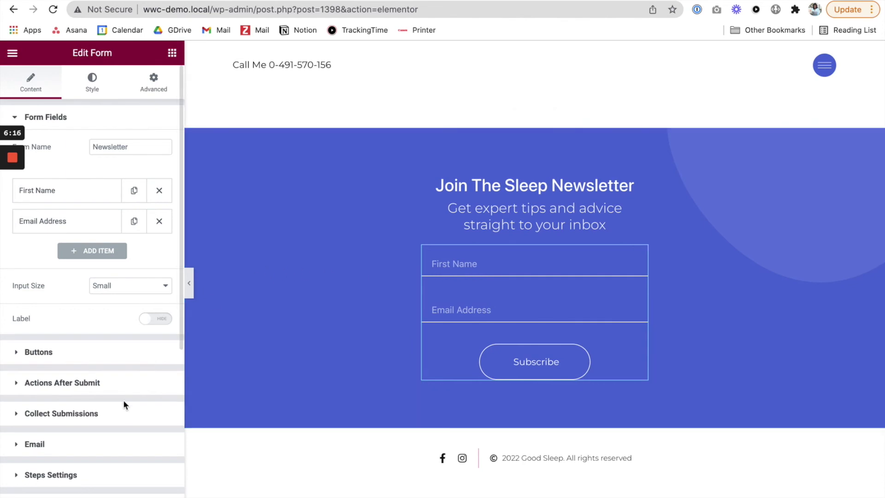
{"action": "left_click", "coordinate": [37, 382]}
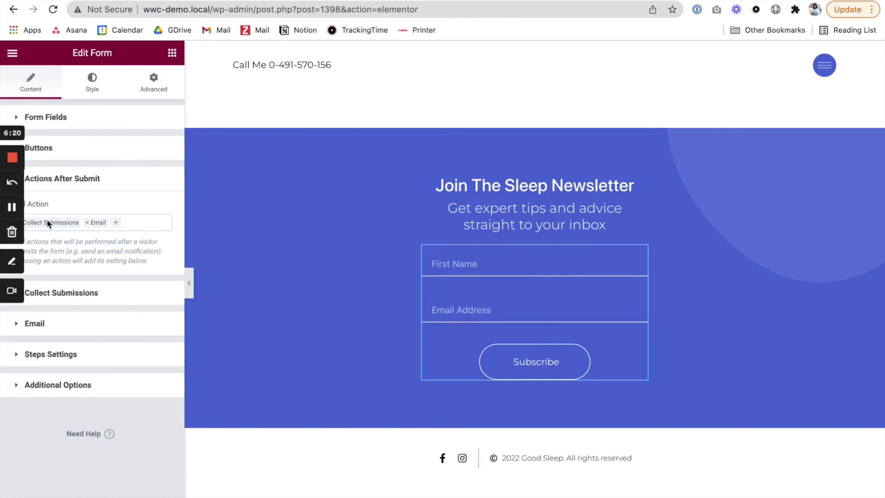
{"action": "mouse_move", "coordinate": [12, 230]}
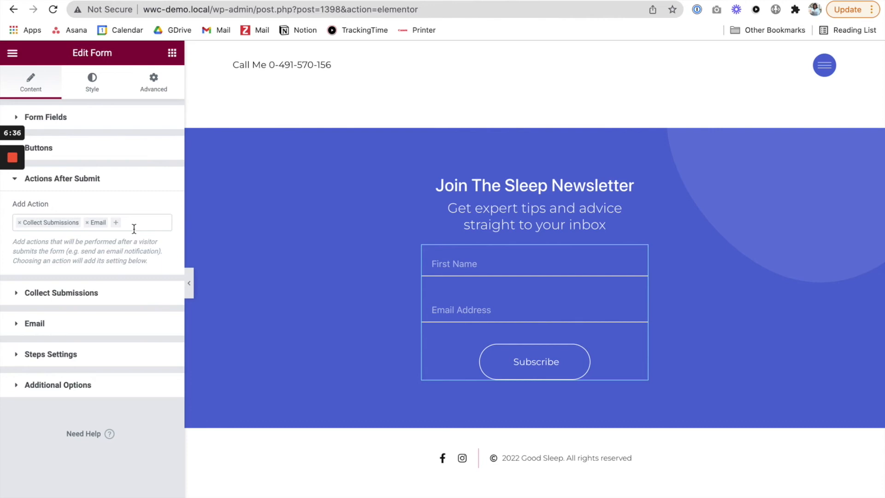
{"action": "left_click", "coordinate": [87, 223]}
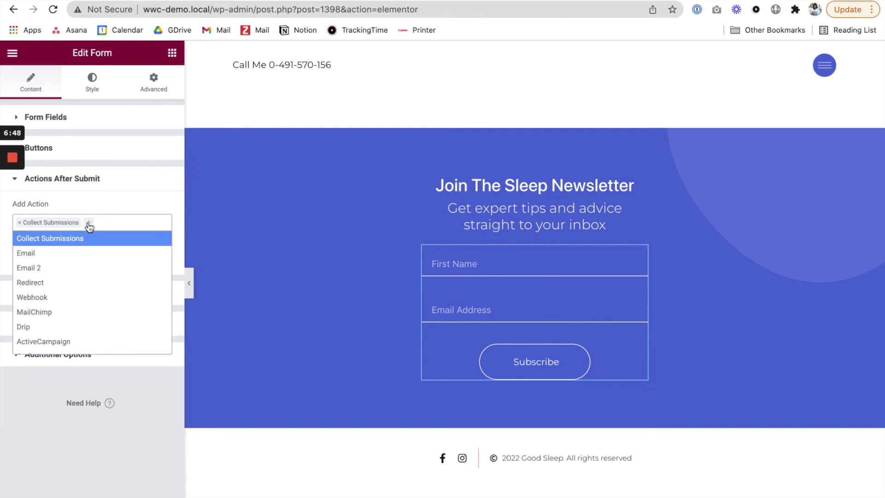
{"action": "scroll", "coordinate": [71, 289], "scroll_direction": "down", "scroll_amount": 2}
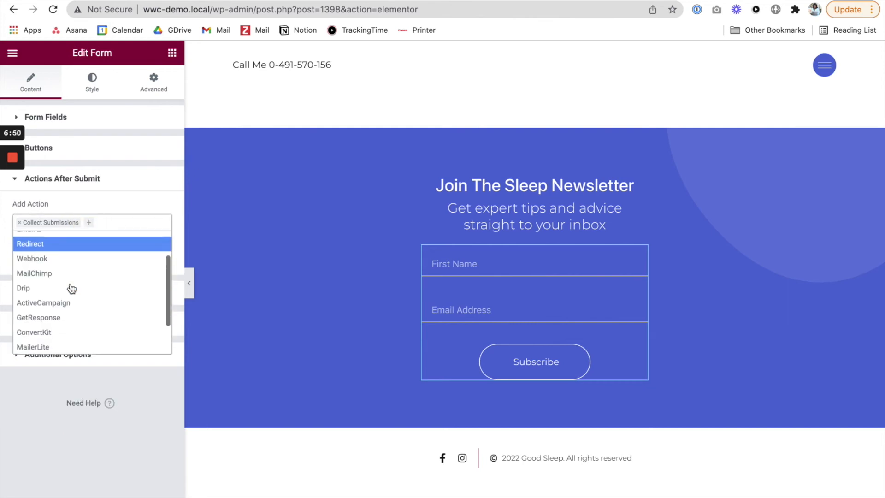
{"action": "left_click", "coordinate": [41, 324]}
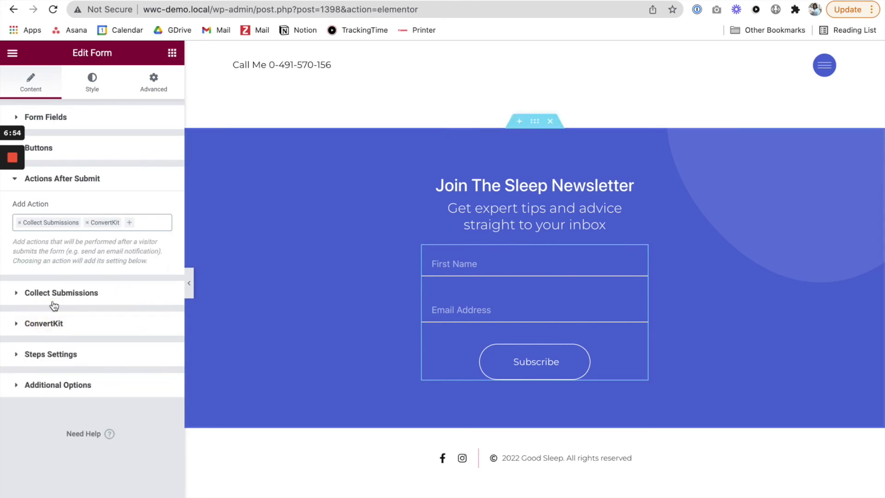
Step: Set the form's ConvertKit API key option to Custom and enter the account's API key
{"action": "left_click", "coordinate": [40, 325]}
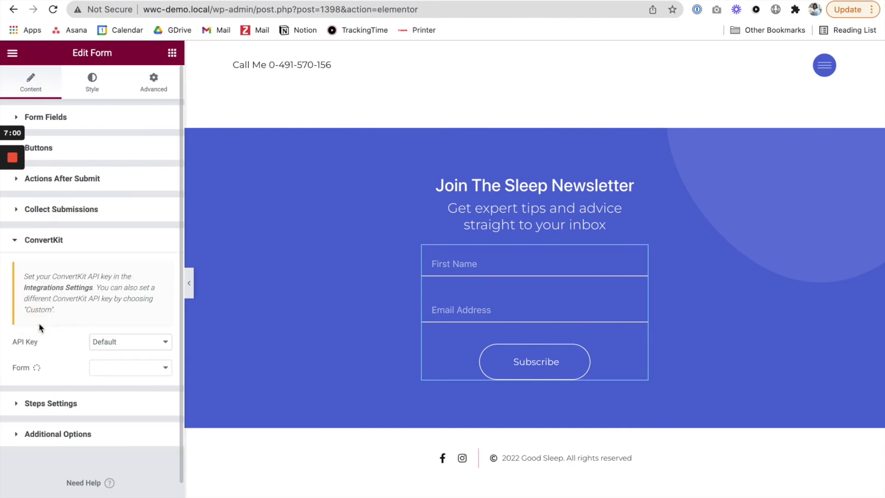
{"action": "left_click", "coordinate": [119, 345]}
{"action": "left_click", "coordinate": [119, 344]}
{"action": "left_click", "coordinate": [118, 346]}
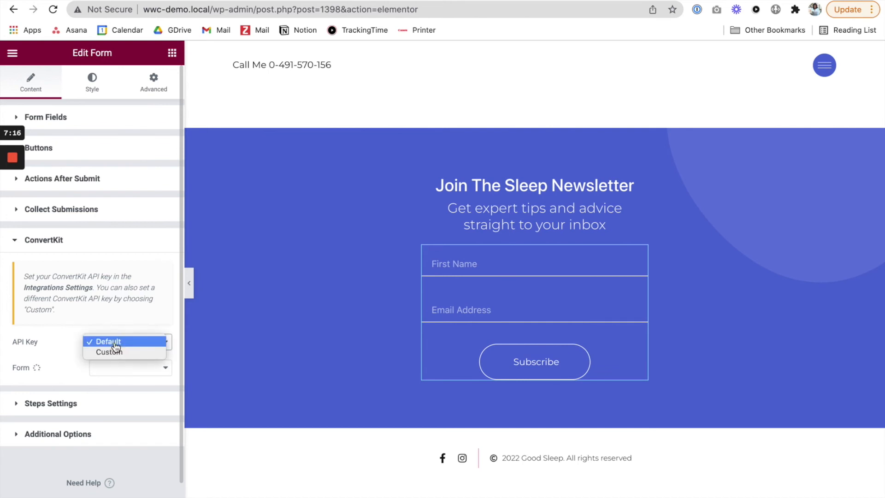
{"action": "left_click", "coordinate": [115, 354]}
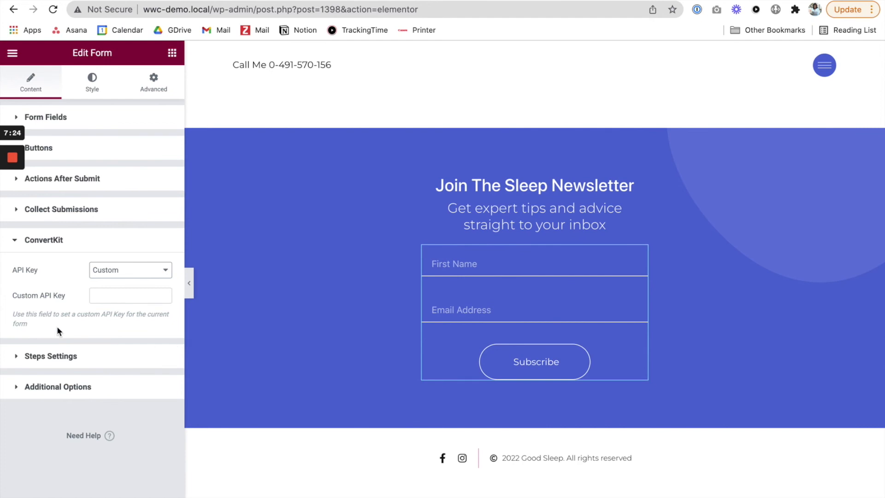
{"action": "mouse_move", "coordinate": [3, 166]}
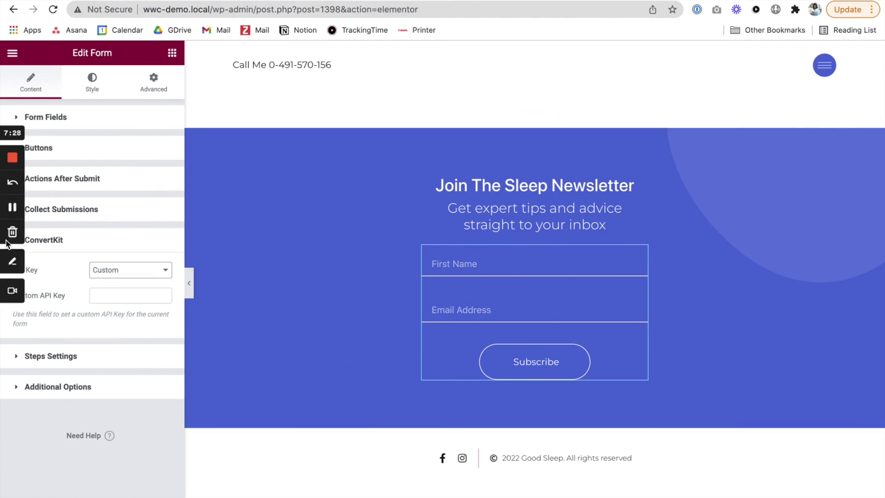
{"action": "left_click", "coordinate": [12, 209]}
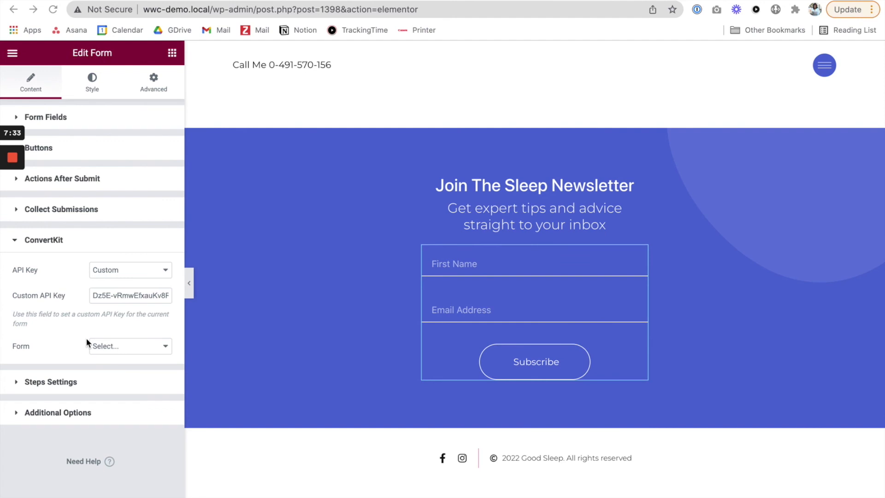
Step: Connect the newsletter form to Clare form and map Email to Email Address and First Name to First Name
{"action": "left_click", "coordinate": [164, 348]}
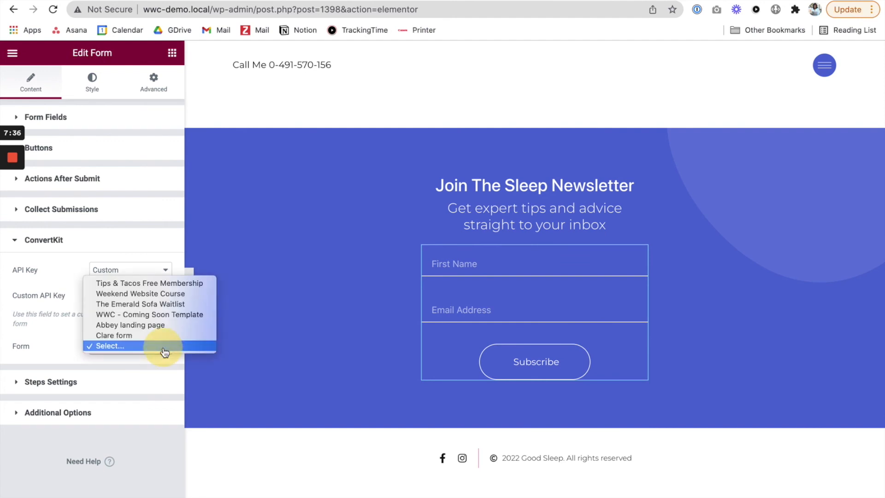
{"action": "left_click", "coordinate": [126, 337]}
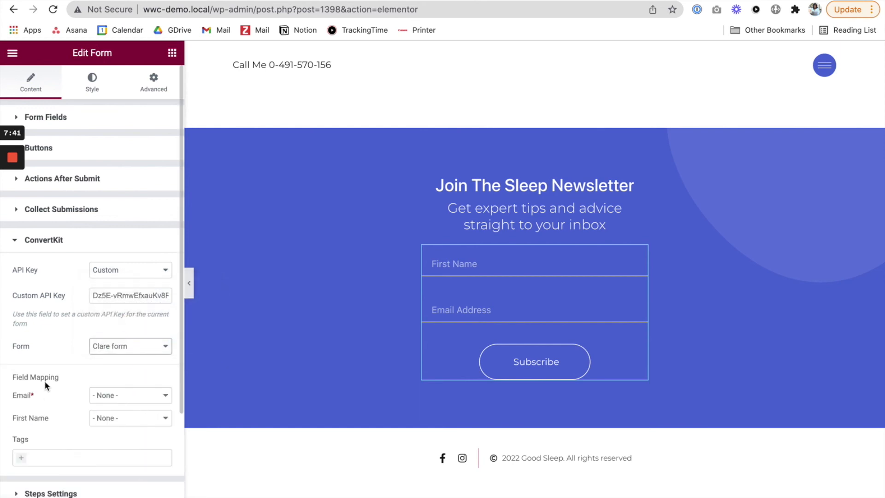
{"action": "scroll", "coordinate": [50, 383], "scroll_direction": "down", "scroll_amount": 3}
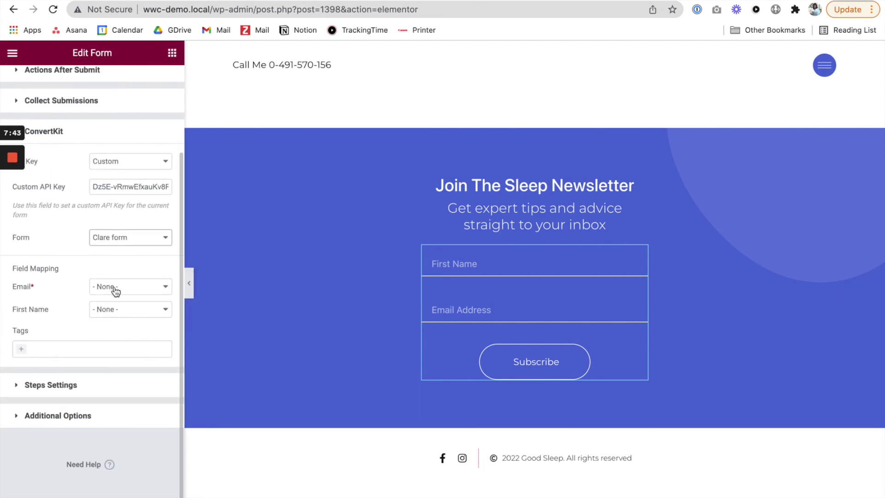
{"action": "left_click", "coordinate": [94, 286]}
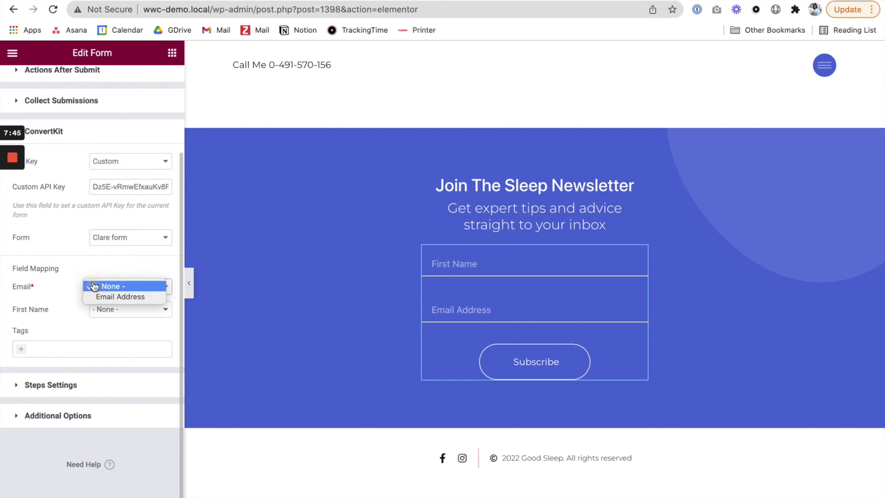
{"action": "left_click", "coordinate": [121, 296]}
{"action": "left_click", "coordinate": [124, 309]}
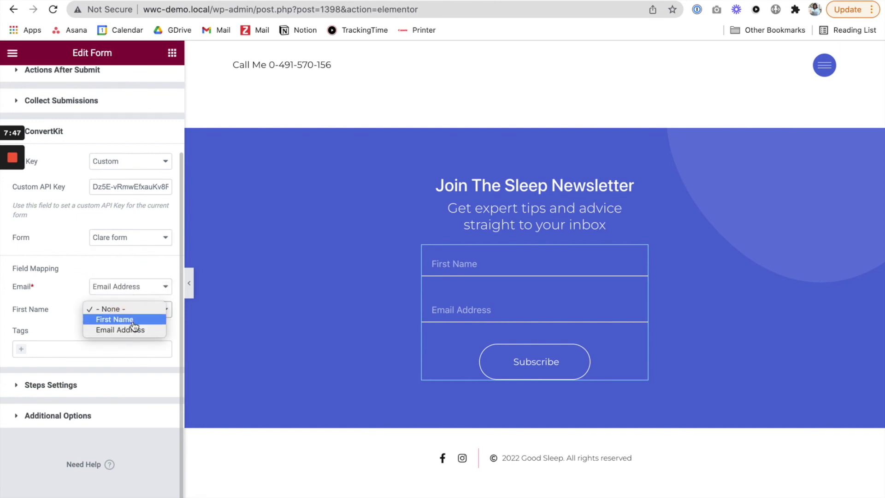
{"action": "left_click", "coordinate": [134, 322]}
Step: Assign the Clare Form tag to subscribers in the form's ConvertKit settings
{"action": "left_click", "coordinate": [19, 352]}
{"action": "scroll", "coordinate": [58, 394], "scroll_direction": "down", "scroll_amount": 1}
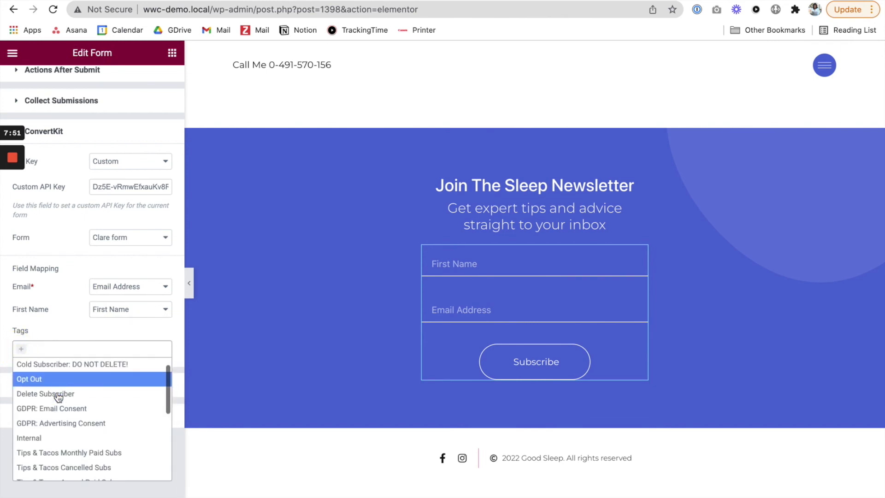
{"action": "scroll", "coordinate": [58, 396], "scroll_direction": "down", "scroll_amount": 8}
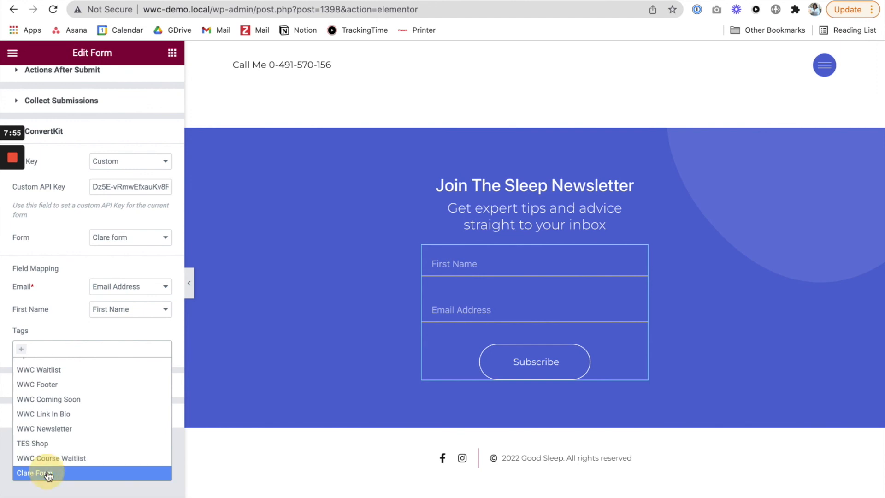
{"action": "left_click", "coordinate": [46, 472]}
Step: Enable custom messages in the newsletter form's additional options
{"action": "left_click", "coordinate": [48, 385]}
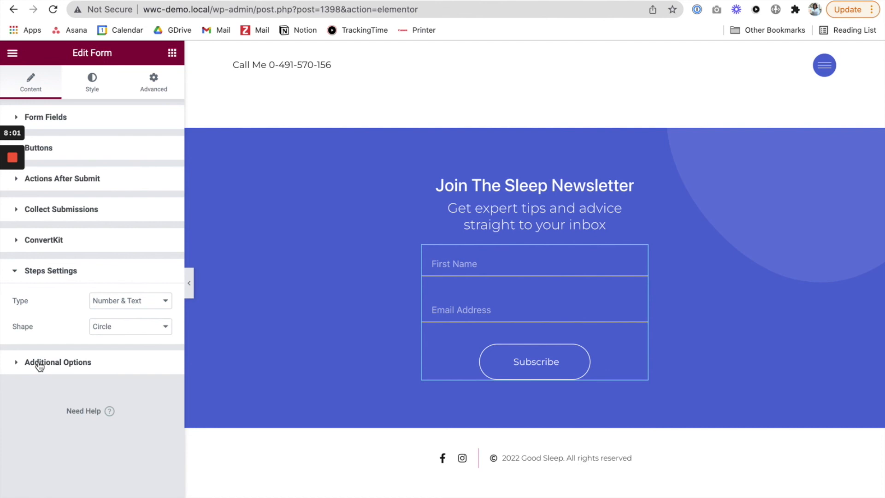
{"action": "left_click", "coordinate": [40, 366]}
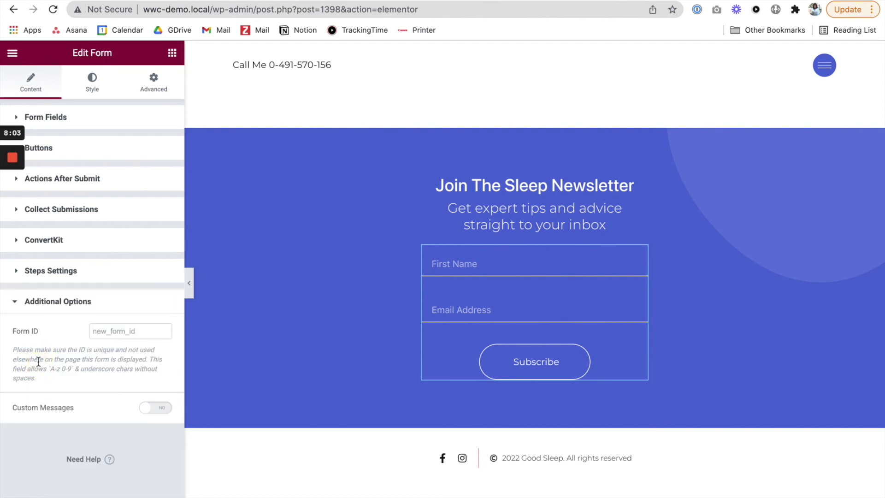
{"action": "left_click", "coordinate": [156, 410]}
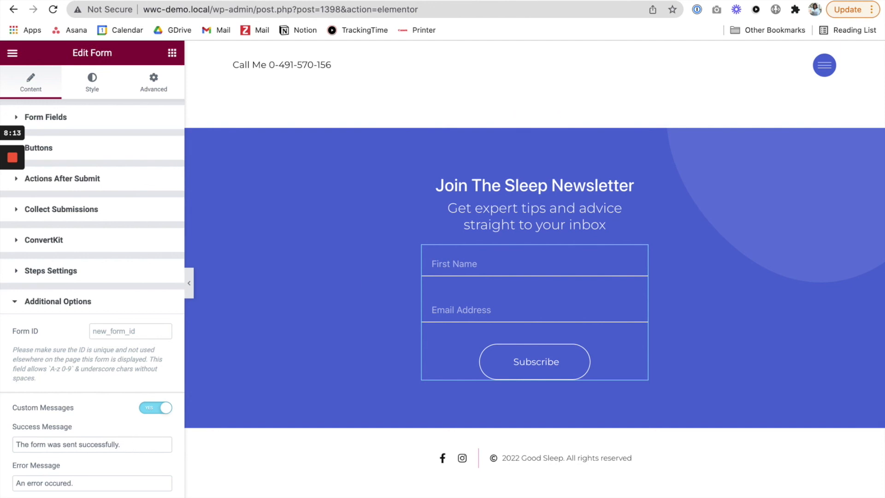
Step: Switch to ConvertKit, open the settings of Clare form and copy its full success message
{"action": "left_click", "coordinate": [220, 1]}
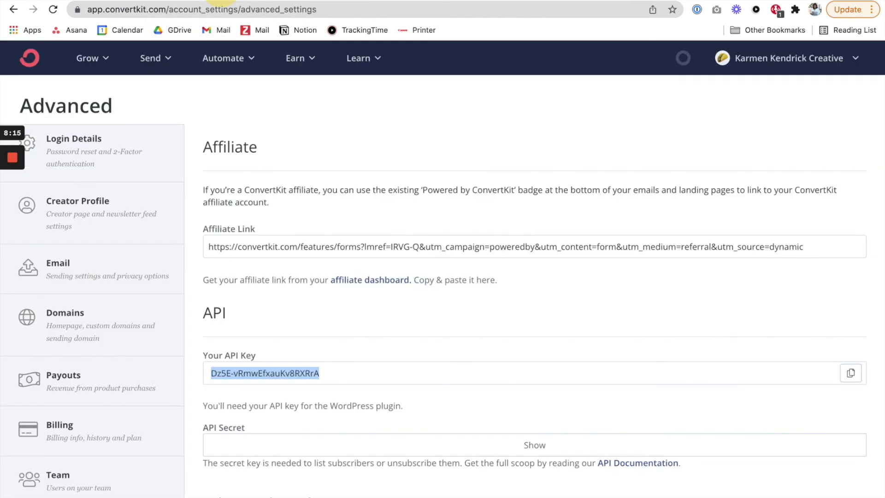
{"action": "left_click", "coordinate": [93, 65]}
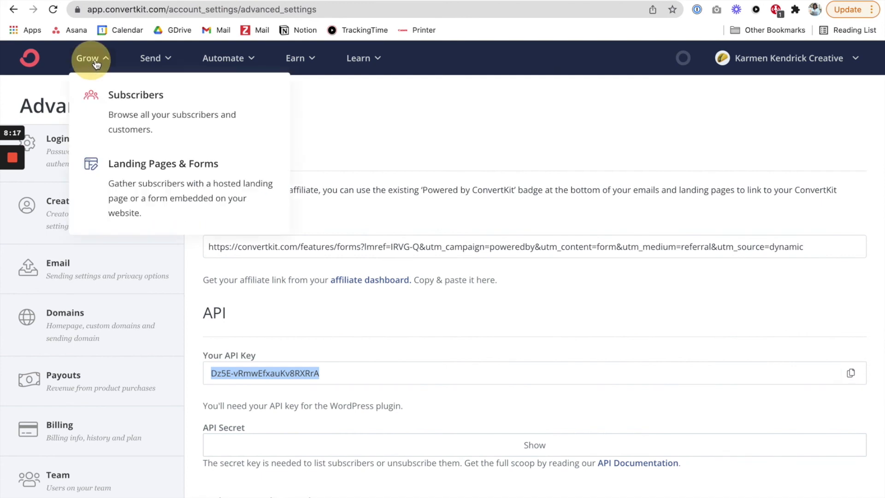
{"action": "left_click", "coordinate": [134, 168]}
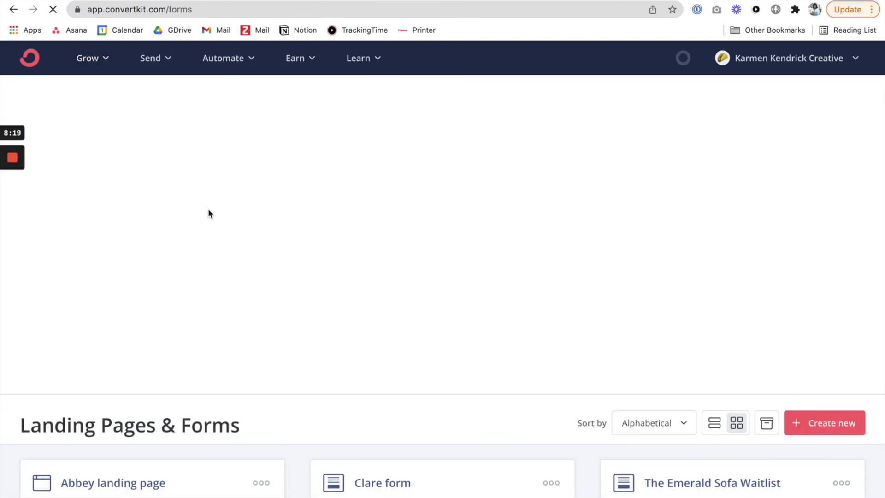
{"action": "scroll", "coordinate": [214, 226], "scroll_direction": "down", "scroll_amount": 2}
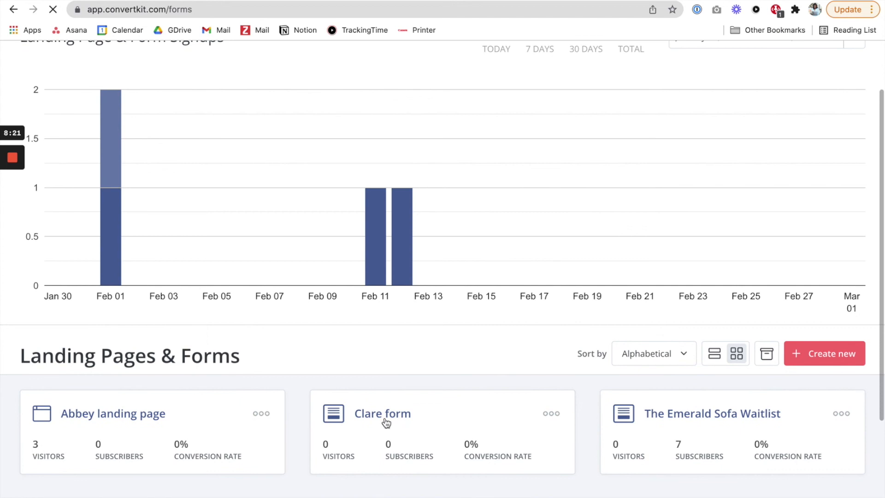
{"action": "left_click", "coordinate": [385, 415]}
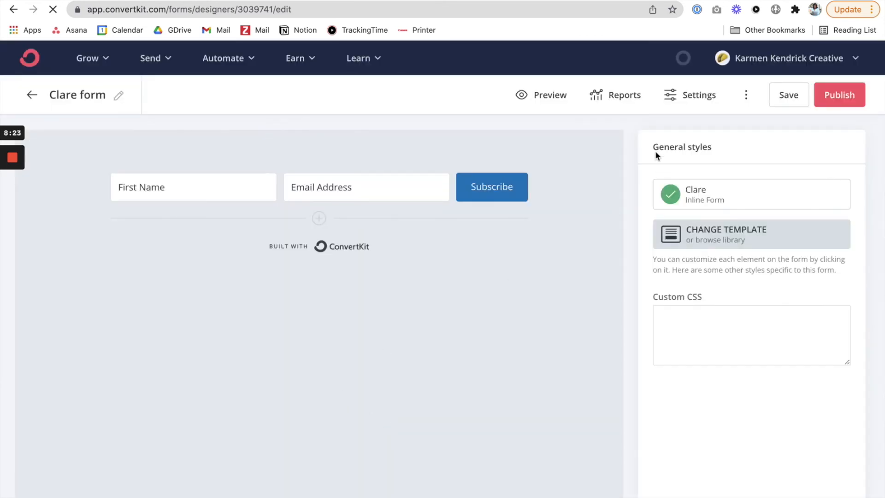
{"action": "left_click", "coordinate": [701, 95]}
{"action": "left_click", "coordinate": [544, 280]}
{"action": "key", "text": "ctrl+a"}
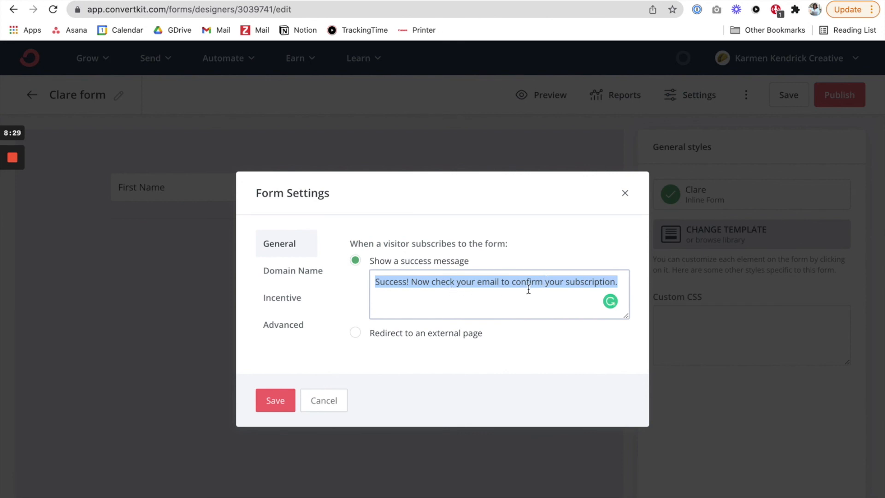
Step: Back in Elementor, replace the form's success message with "Success! Now check your email to confirm your subscription."
{"action": "left_click", "coordinate": [113, 1]}
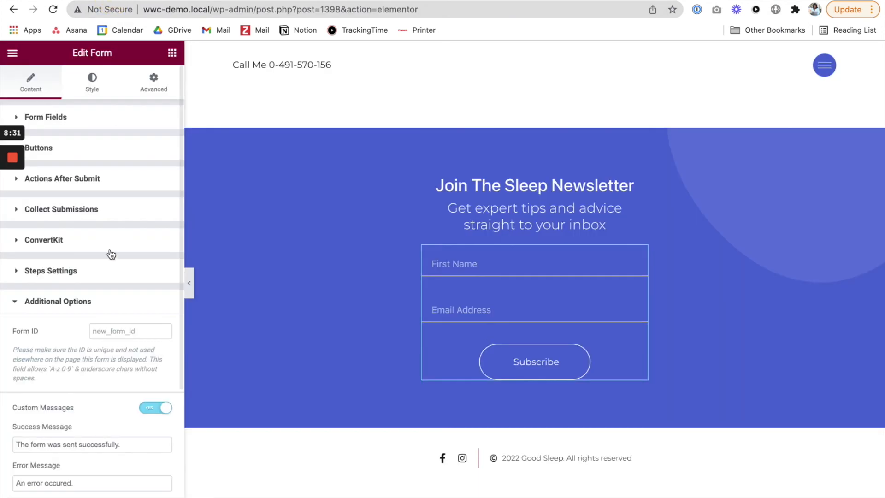
{"action": "left_click", "coordinate": [126, 445]}
{"action": "key", "text": "ctrl+a"}
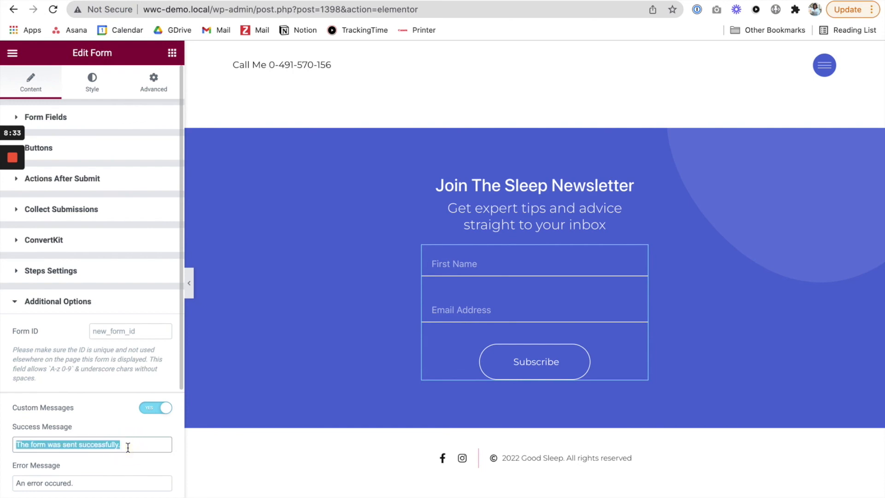
{"action": "key", "text": "ctrl+v"}
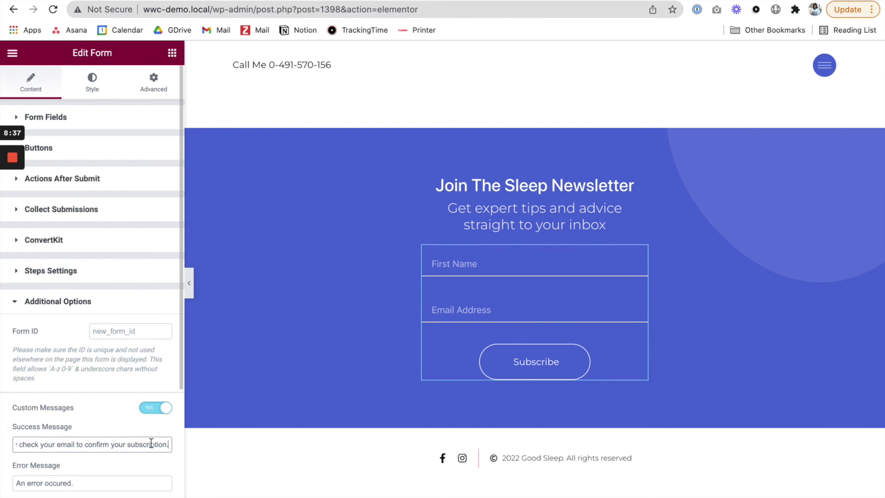
{"action": "left_click", "coordinate": [144, 497]}
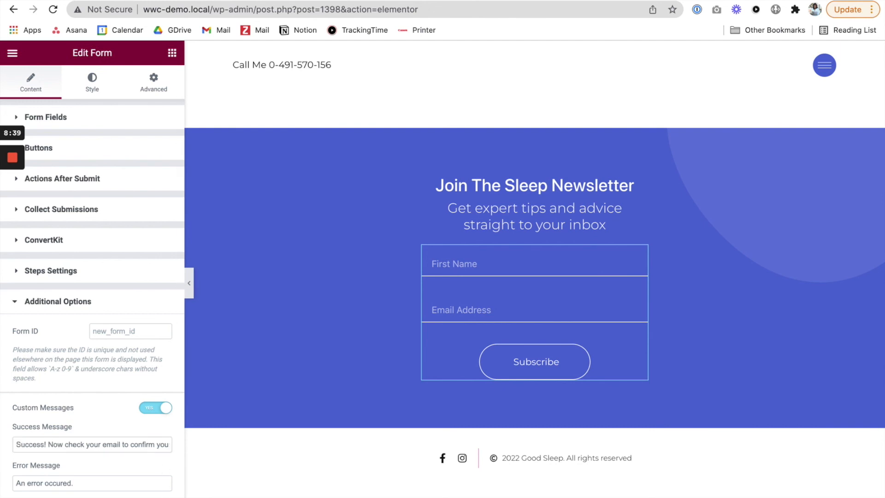